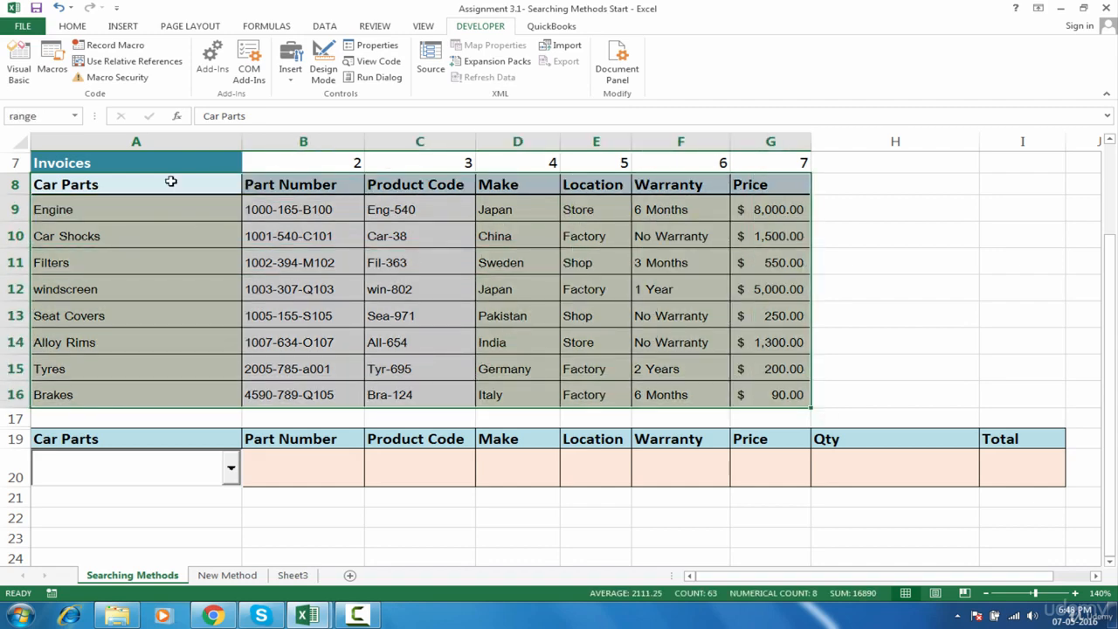
# Step: Examine the car parts table A8:G16, including its column headings and the part names in A9:A16
pyautogui.moveTo(262, 234); pyautogui.dragTo(544, 372)
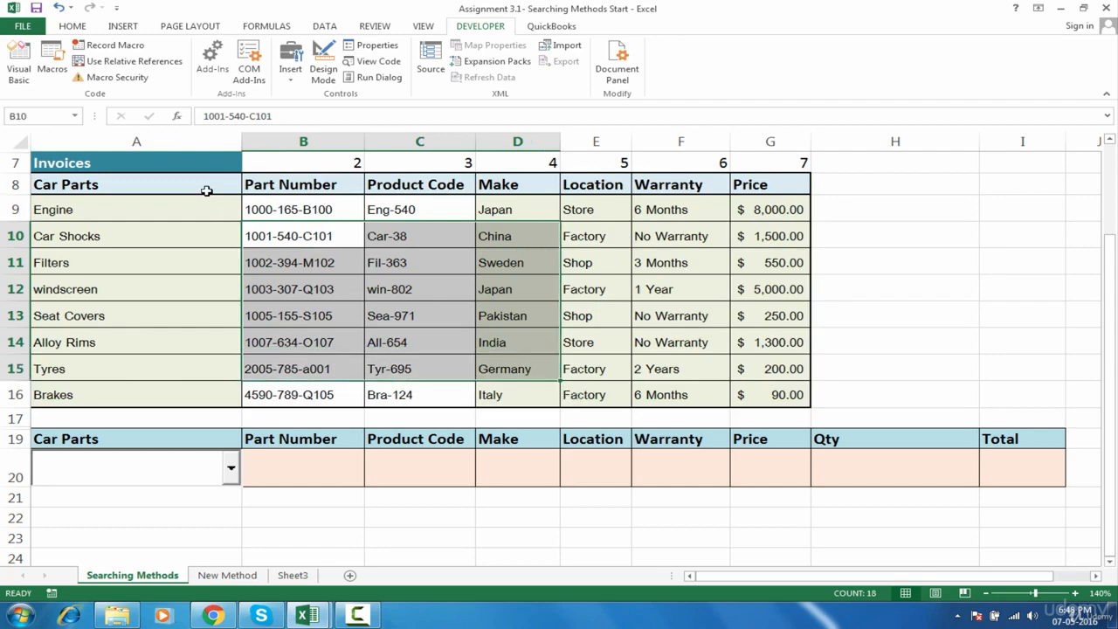
pyautogui.moveTo(207, 187); pyautogui.dragTo(742, 398)
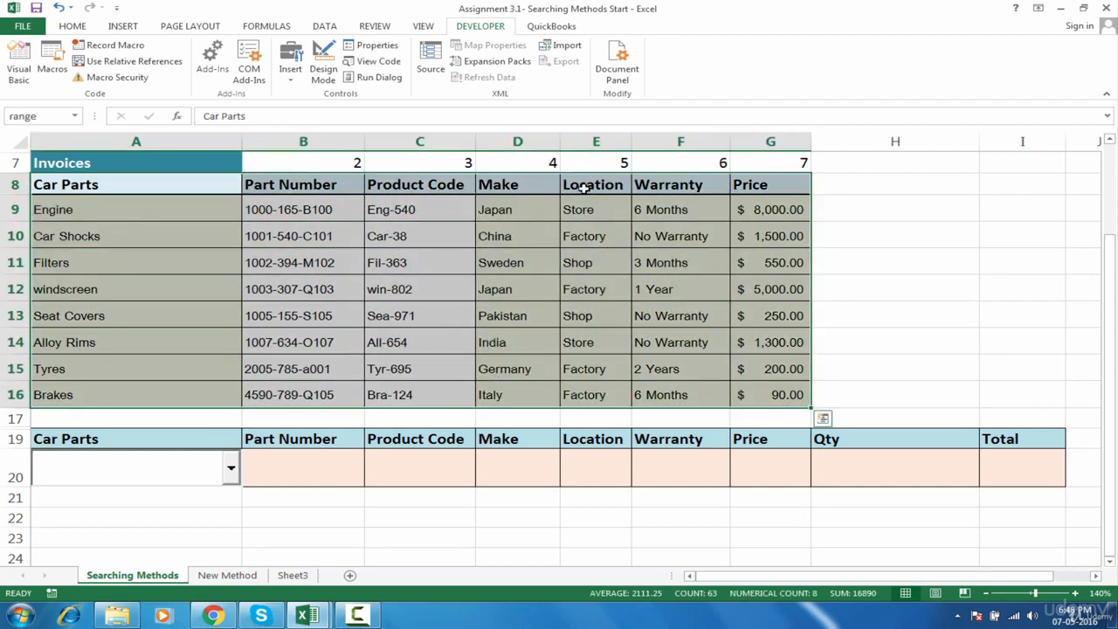
pyautogui.moveTo(306, 186); pyautogui.dragTo(741, 187)
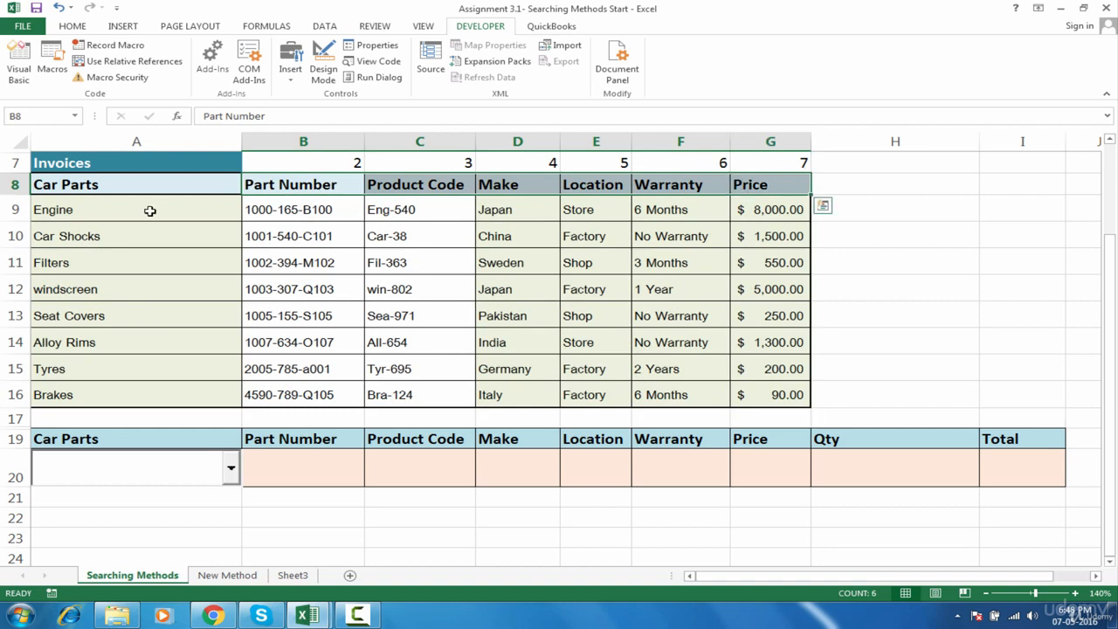
pyautogui.moveTo(150, 210); pyautogui.dragTo(183, 394)
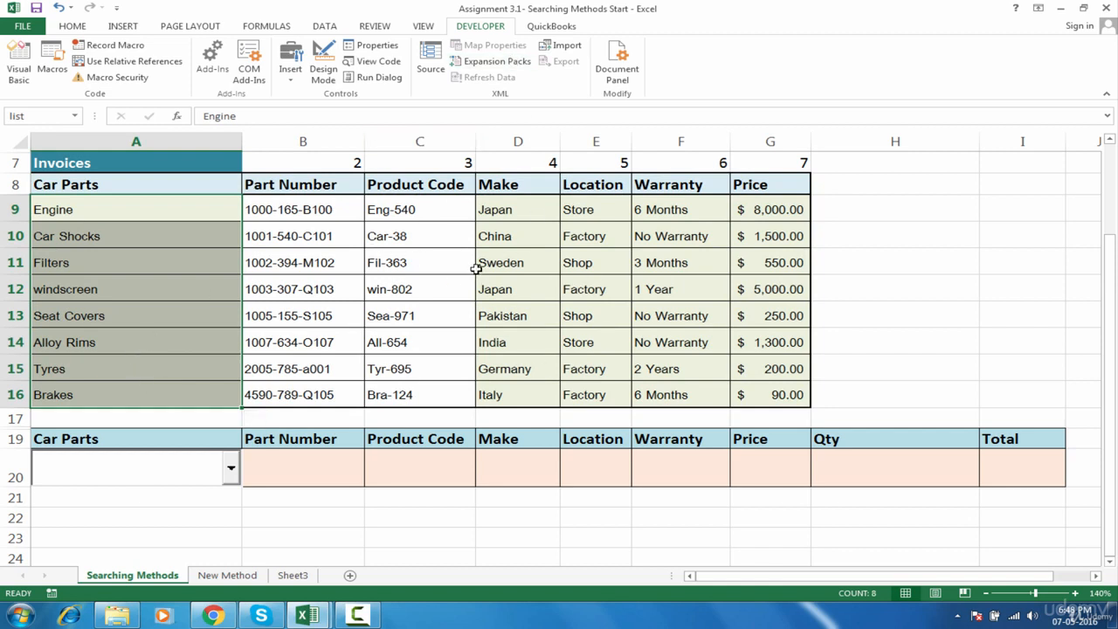
# Step: Copy the car parts table A8:G16 and paste it transposed with its top-left cell at A23
pyautogui.click(199, 187)
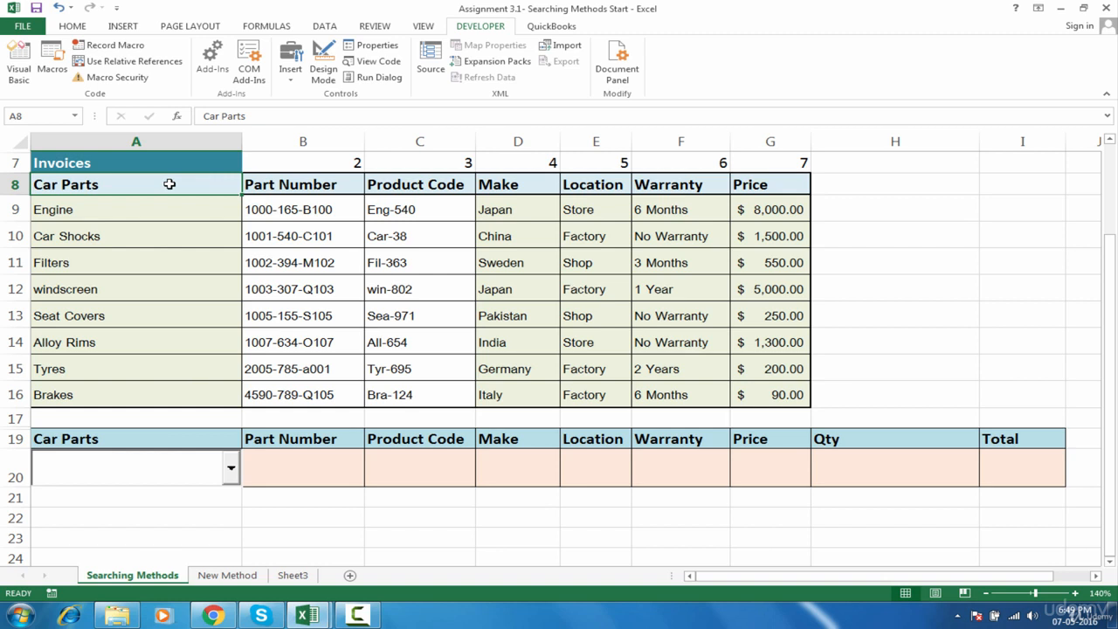
pyautogui.hotkey('ctrl', 'shift', 'Right')
pyautogui.hotkey('ctrl', 'shift', 'Down')
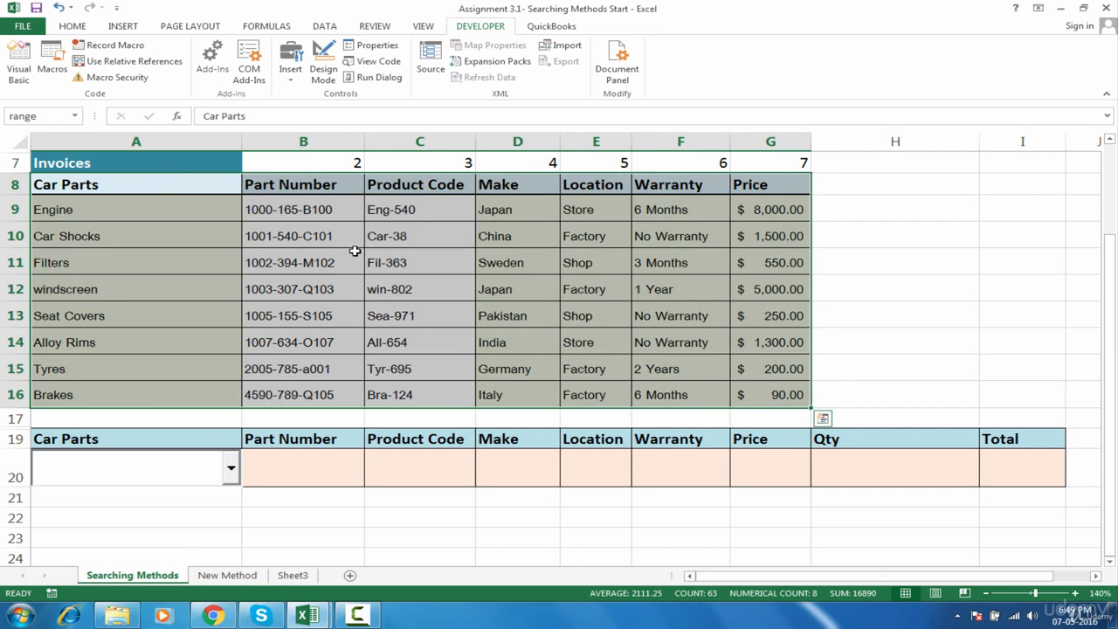
pyautogui.hotkey('ctrl', 'c')
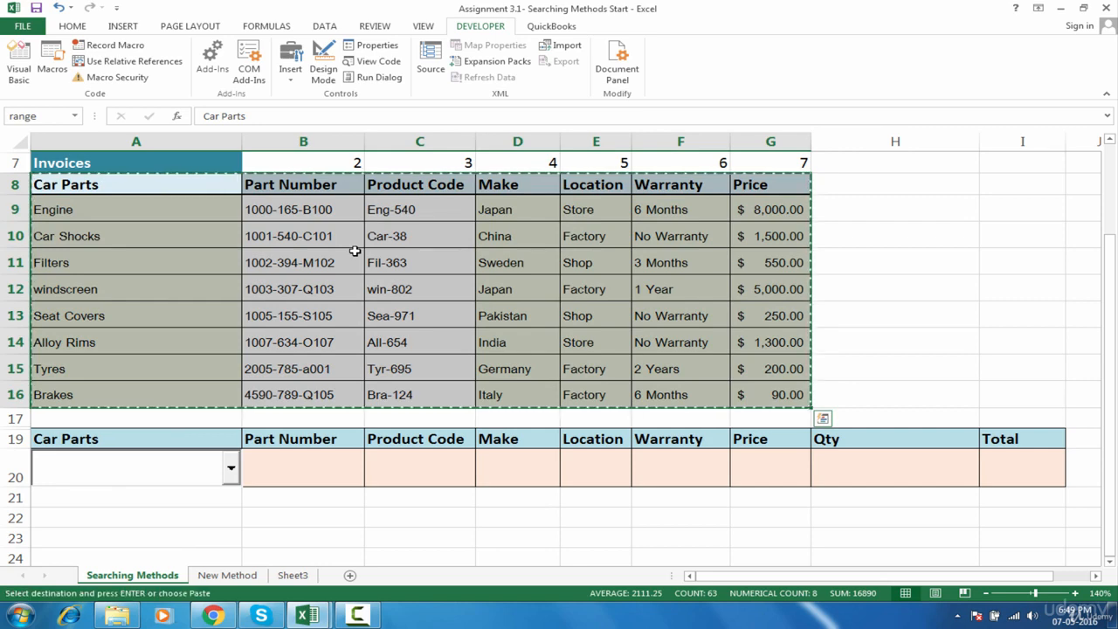
pyautogui.click(105, 536)
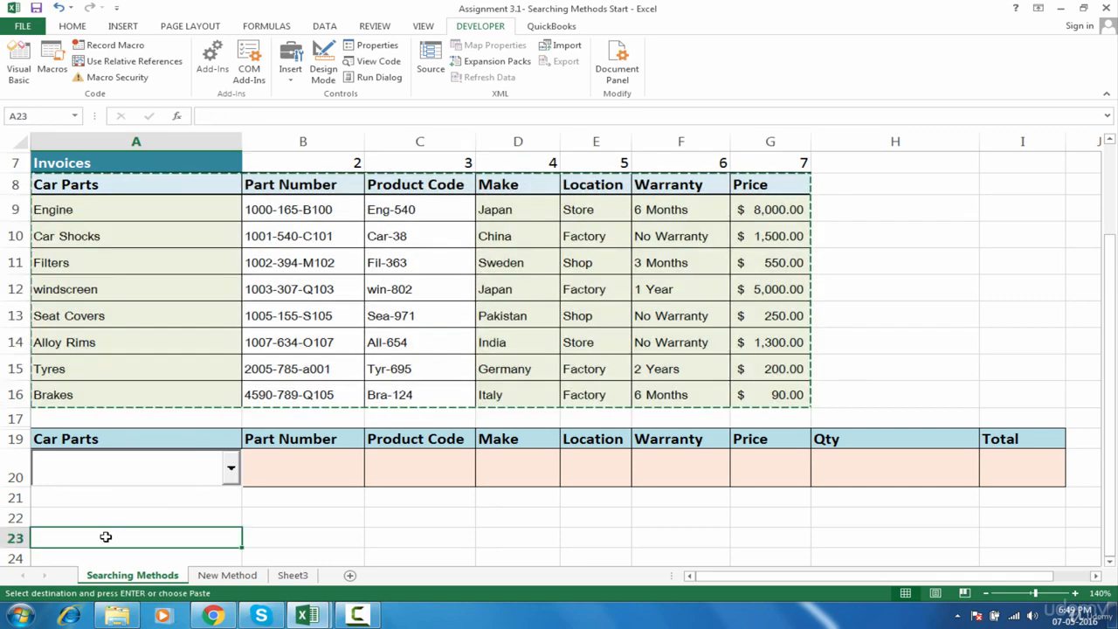
pyautogui.rightClick(154, 537)
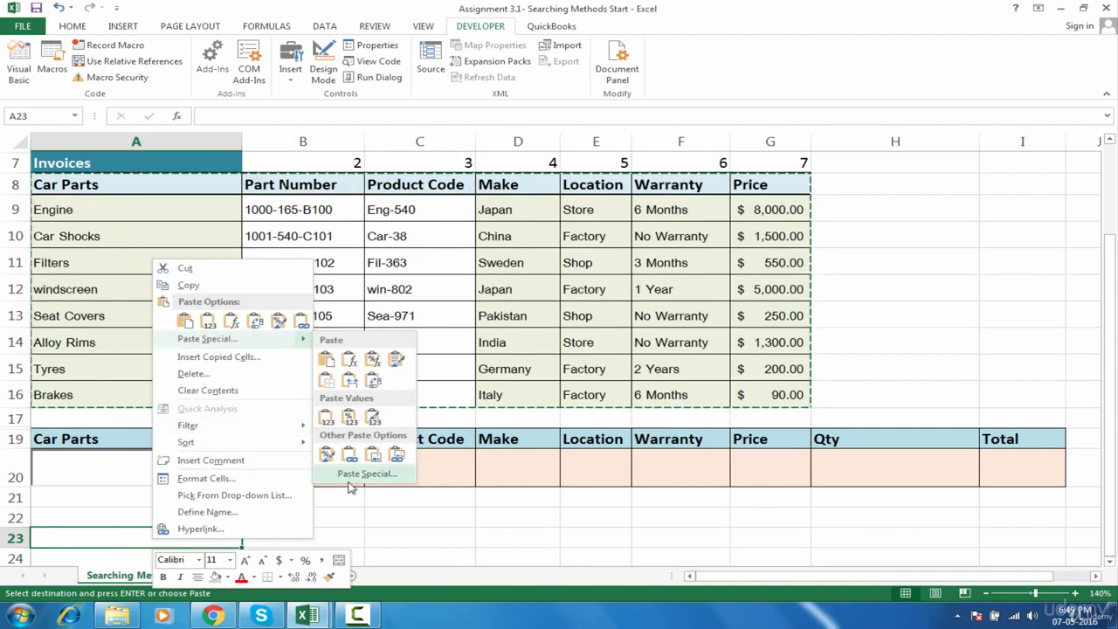
pyautogui.click(367, 473)
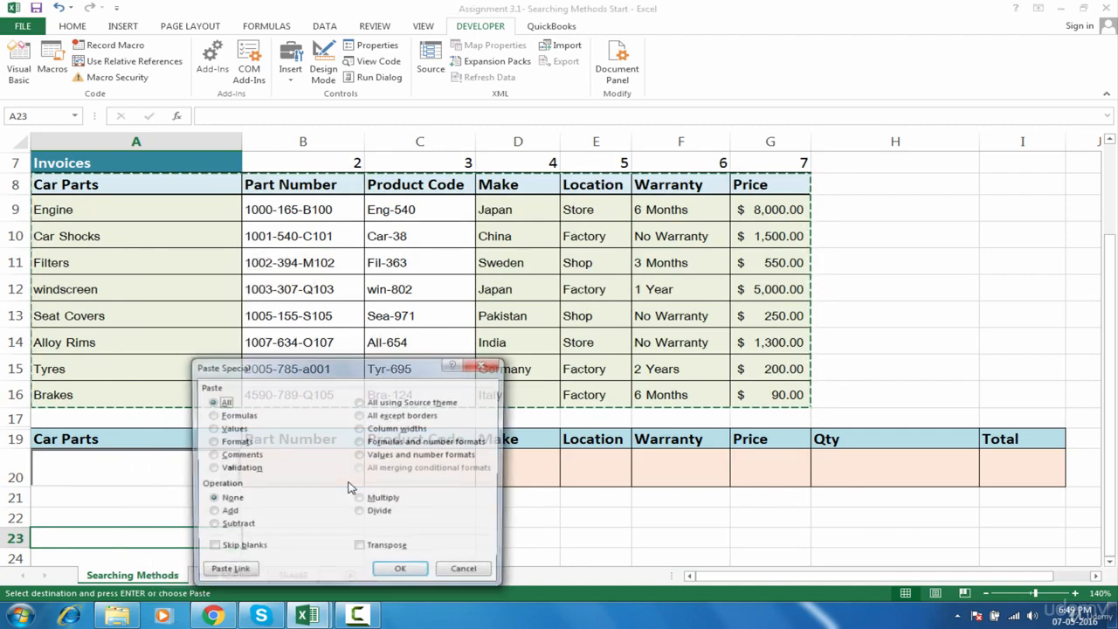
pyautogui.click(378, 550)
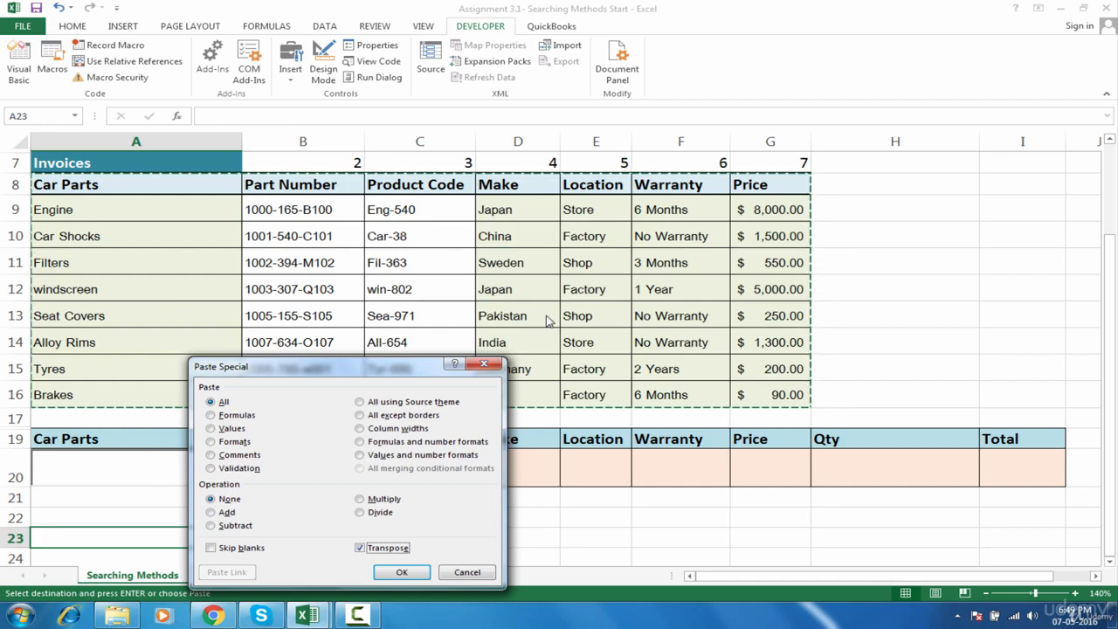
pyautogui.click(402, 571)
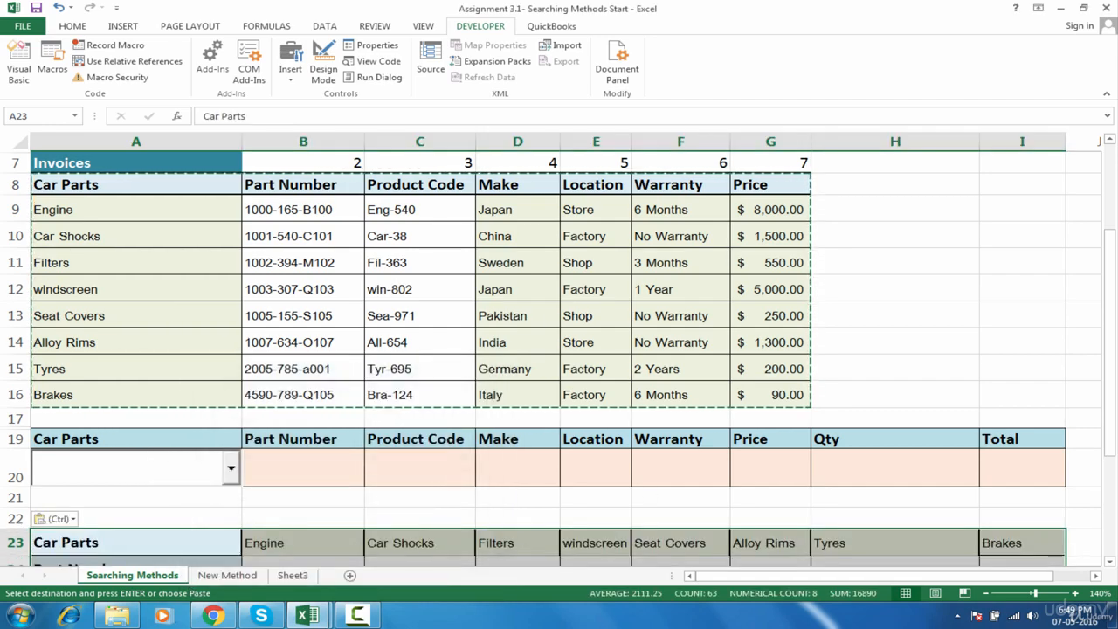
# Step: Look over the whole transposed table in rows 23 to 29
pyautogui.moveTo(1110, 282); pyautogui.dragTo(1110, 376)
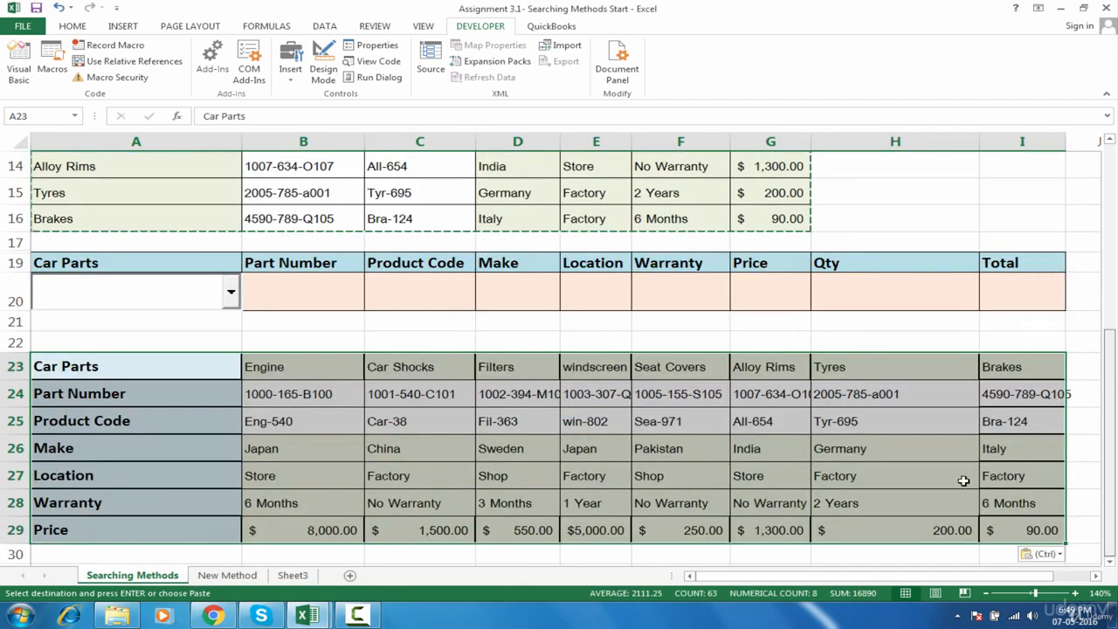
pyautogui.click(521, 470)
pyautogui.press('Down')
pyautogui.press('Down')
pyautogui.press('Down')
pyautogui.press('Down')
pyautogui.press('Down')
pyautogui.press('Down')
pyautogui.press('Left')
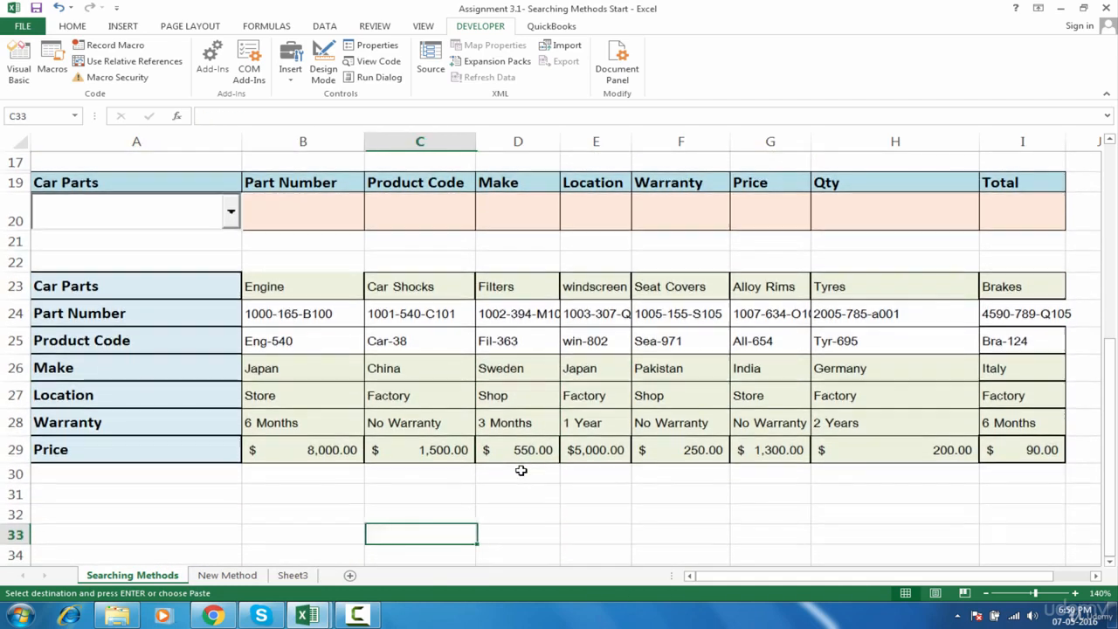
pyautogui.press('Left')
pyautogui.press('Left')
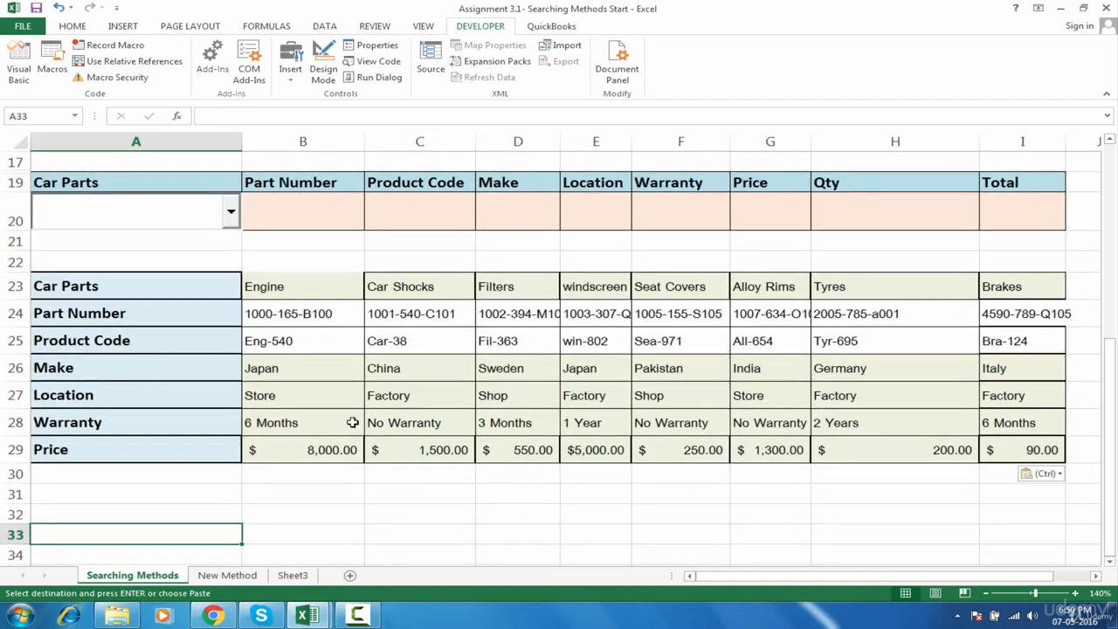
# Step: Apply All Borders to the transposed table A23:I29
pyautogui.click(209, 291)
pyautogui.hotkey('ctrl', 'shift', 'Right')
pyautogui.hotkey('ctrl', 'shift', 'Down')
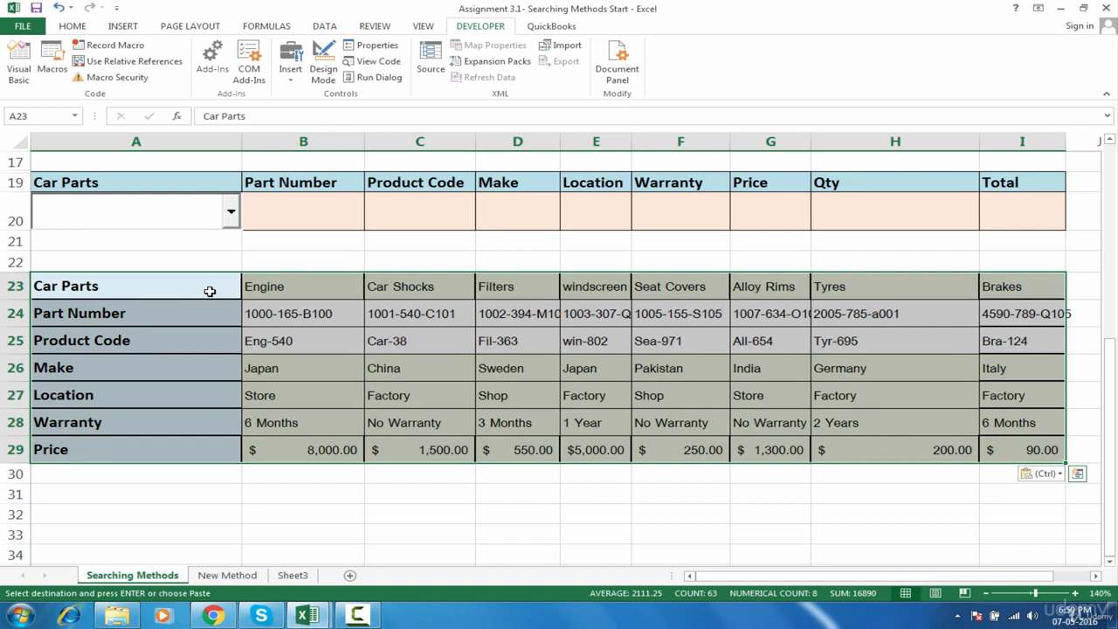
pyautogui.press('alt')
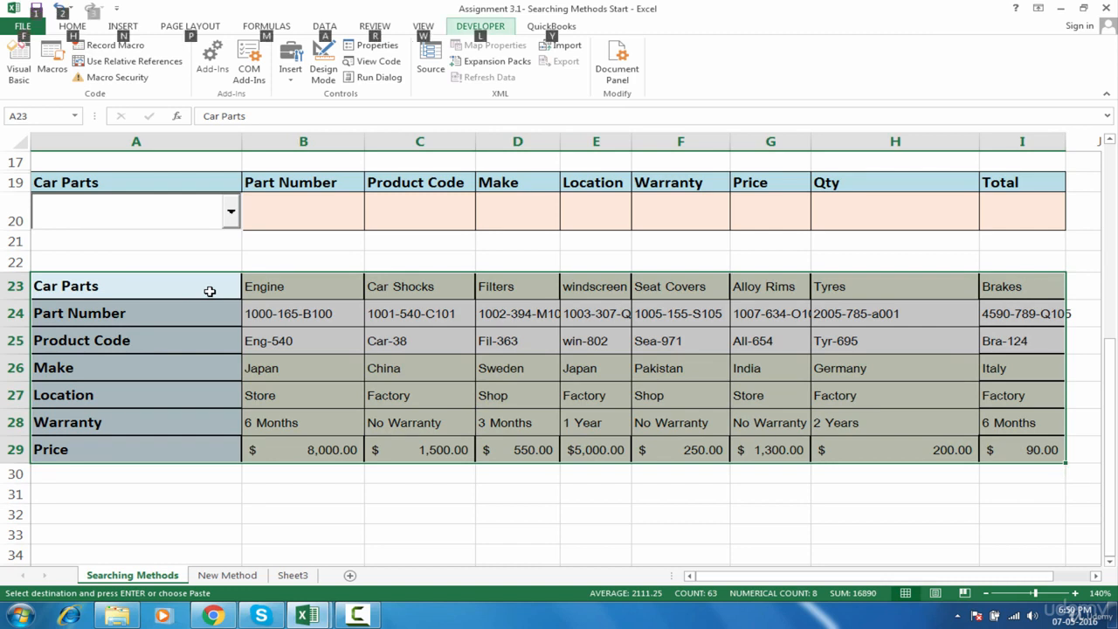
pyautogui.press('h')
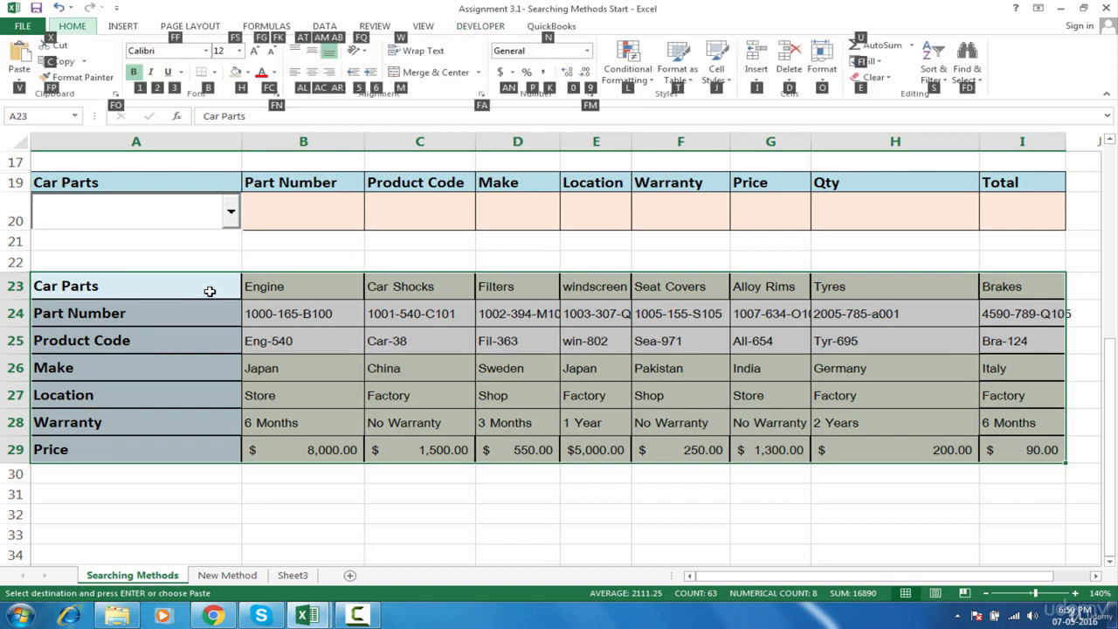
pyautogui.press('b')
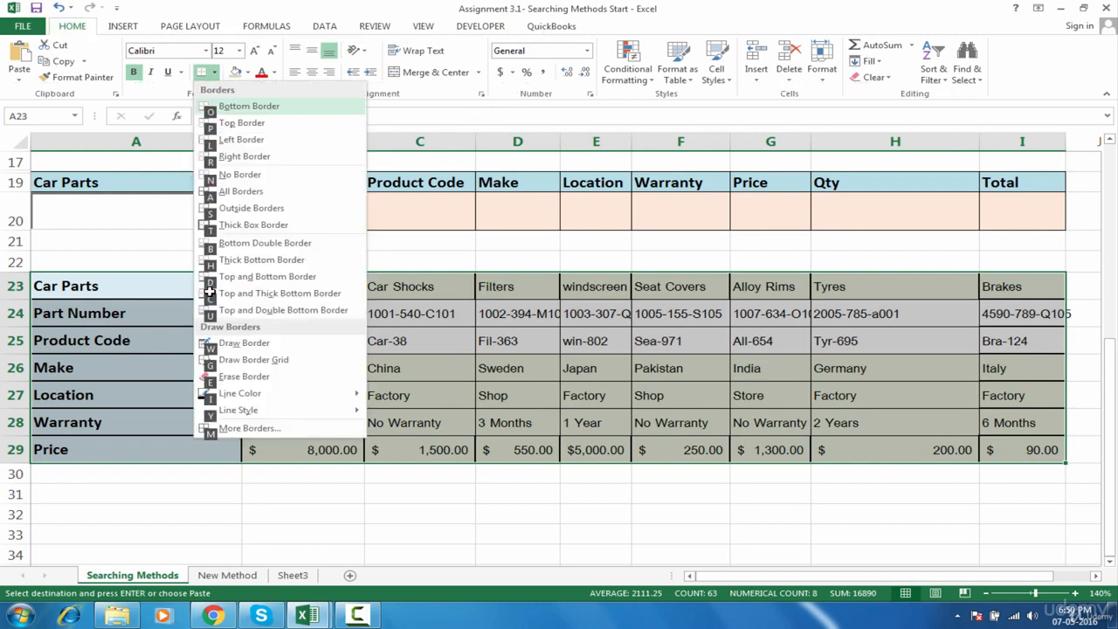
pyautogui.press('a')
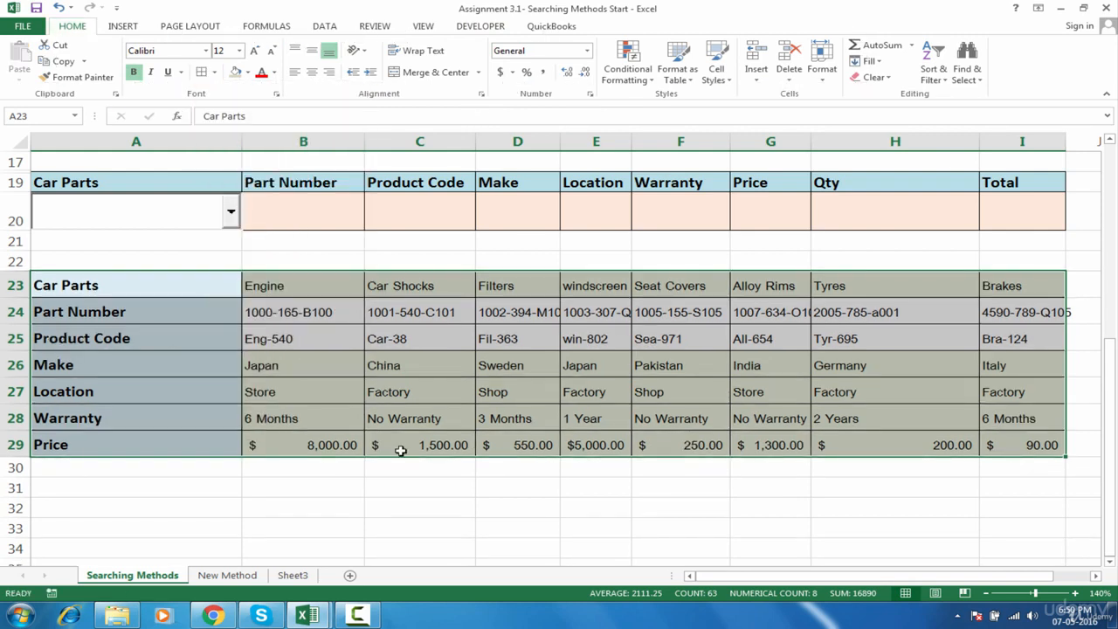
pyautogui.click(422, 467)
pyautogui.click(216, 536)
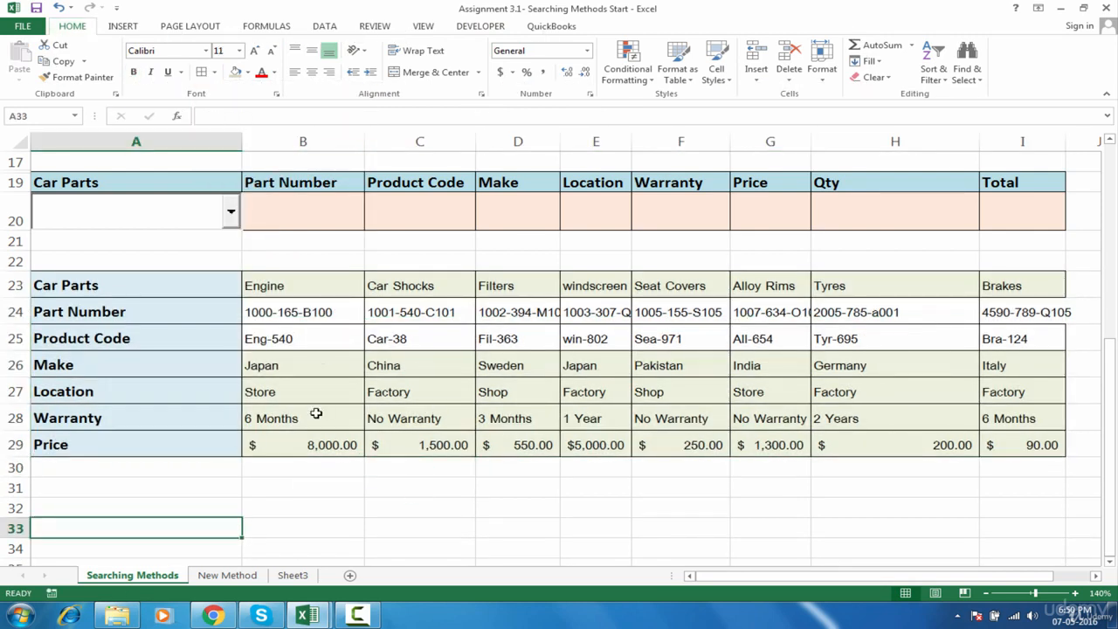
# Step: Autofit the widths of columns B through I to their contents
pyautogui.moveTo(302, 140); pyautogui.dragTo(1053, 126)
pyautogui.doubleClick(1066, 140)
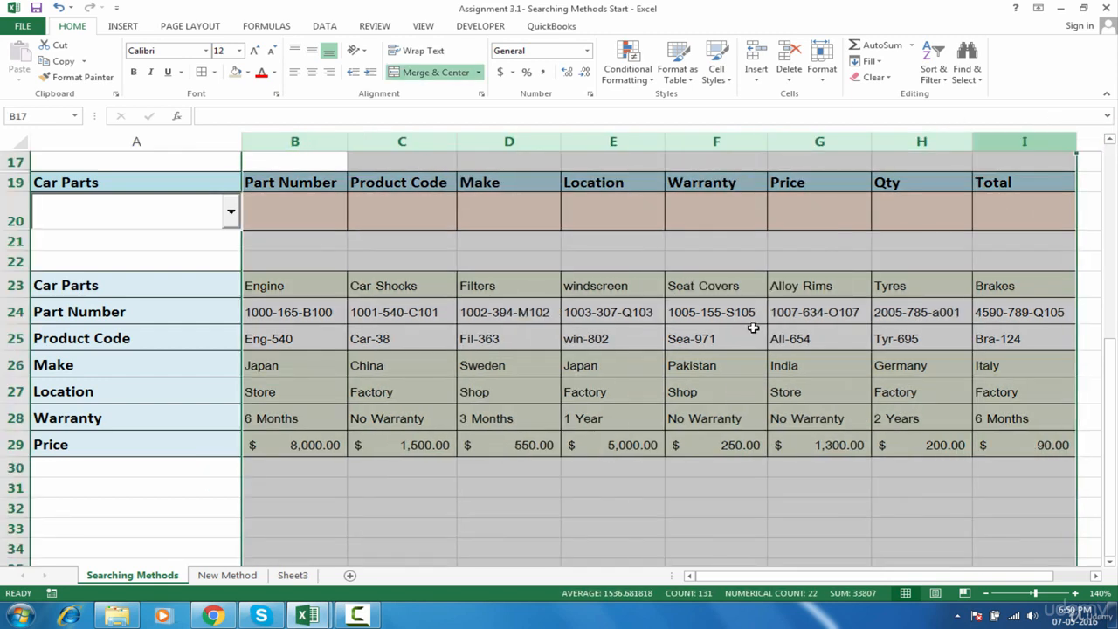
pyautogui.click(412, 402)
pyautogui.click(132, 524)
pyautogui.click(280, 482)
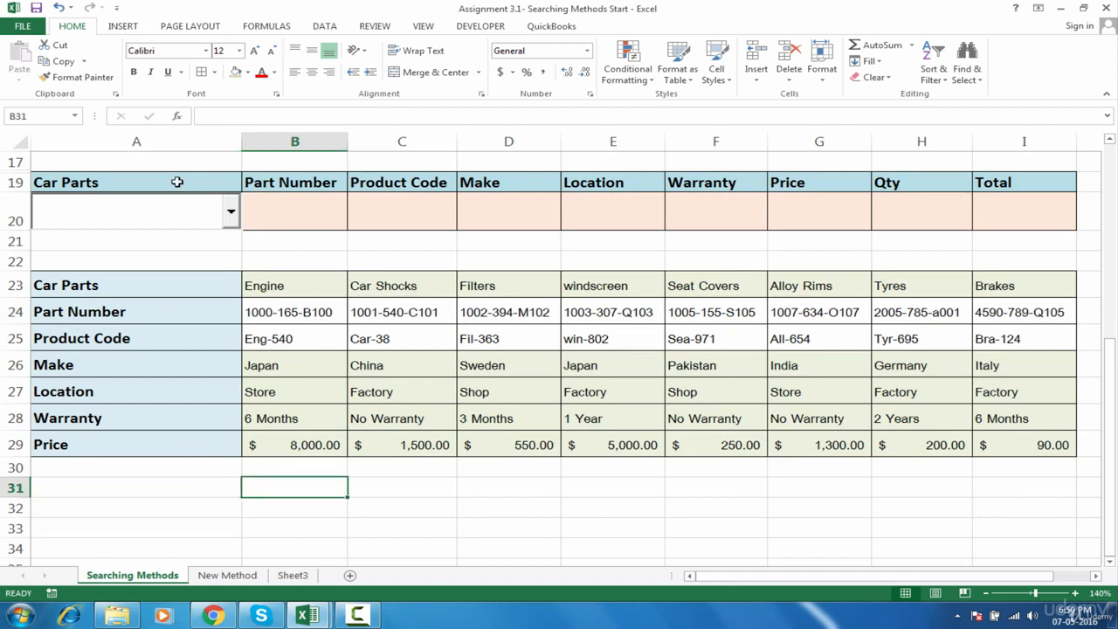
# Step: Copy the lookup form A19:I20 and paste it transposed at A31, below the horizontal table
pyautogui.moveTo(177, 182); pyautogui.dragTo(998, 217)
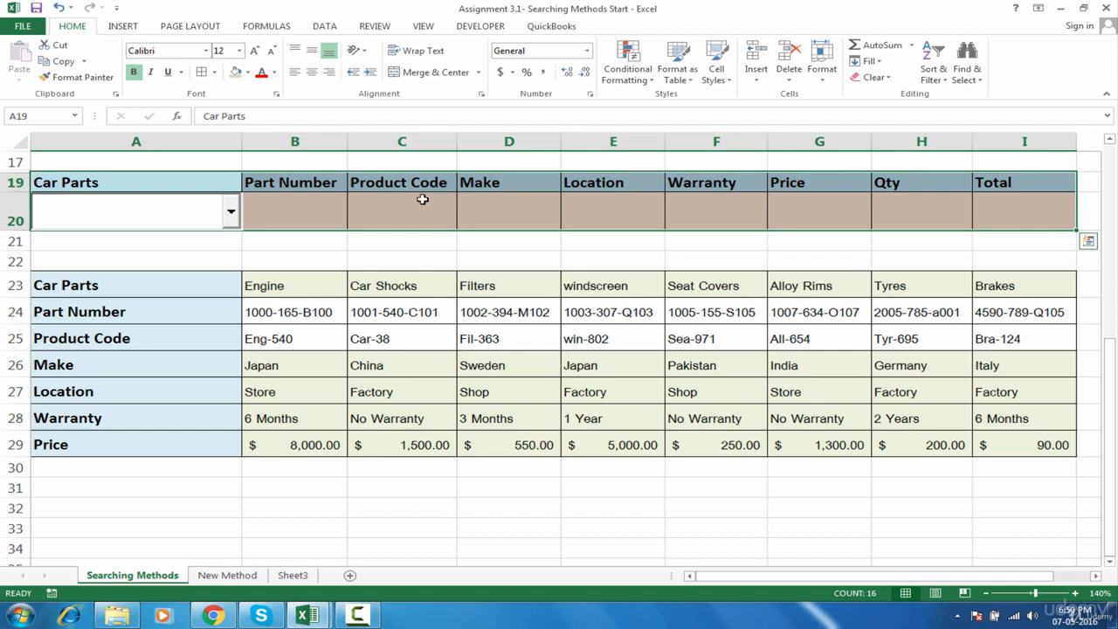
pyautogui.hotkey('ctrl', 'c')
pyautogui.click(100, 489)
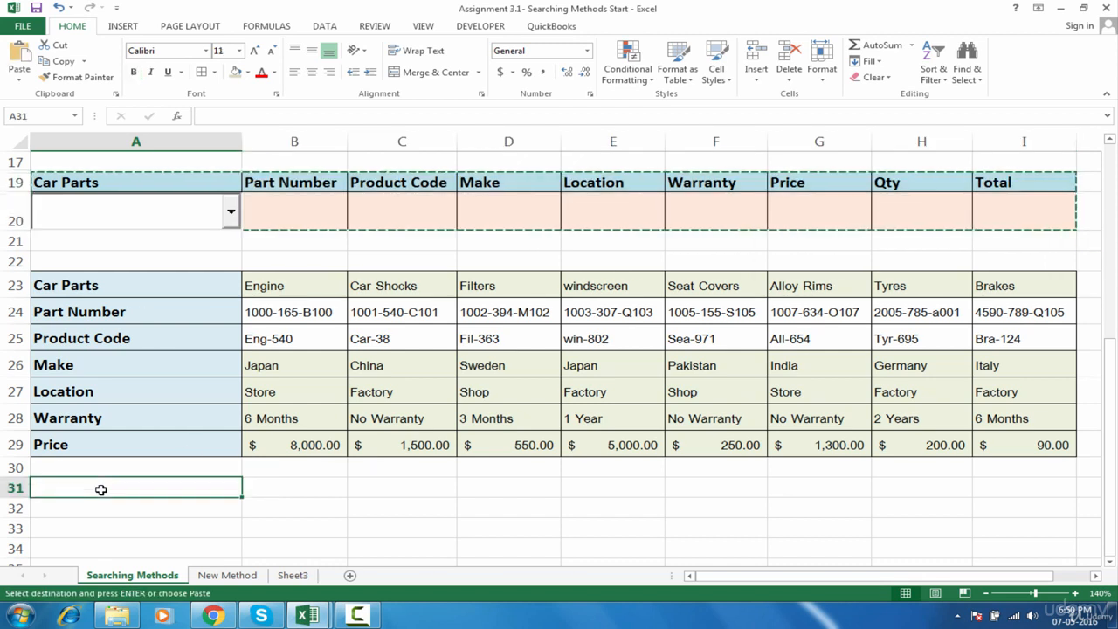
pyautogui.rightClick(99, 489)
pyautogui.moveTo(227, 291)
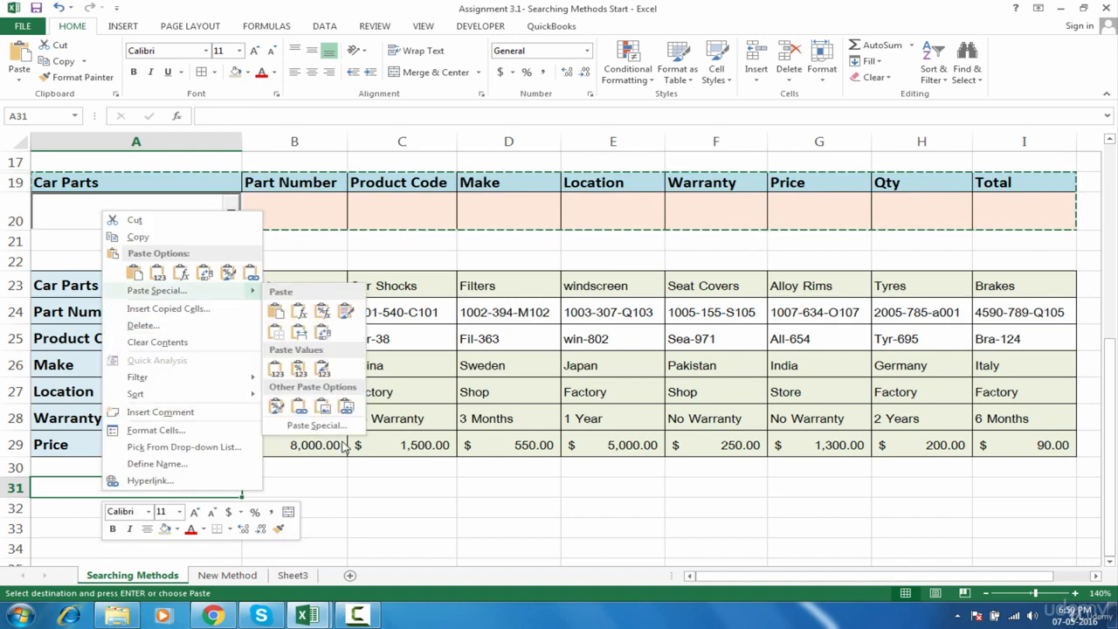
pyautogui.click(341, 426)
pyautogui.click(371, 495)
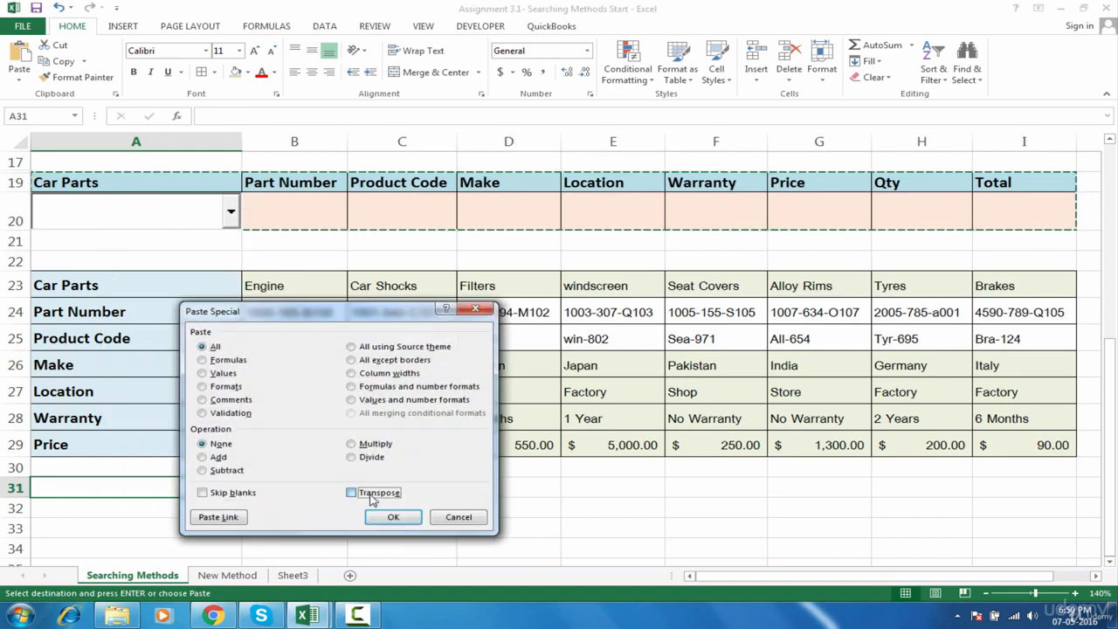
pyautogui.click(393, 518)
# Step: Inspect the vertical lookup form's Car Parts cell B31 and the result cells B32:B39 against the table above
pyautogui.click(277, 499)
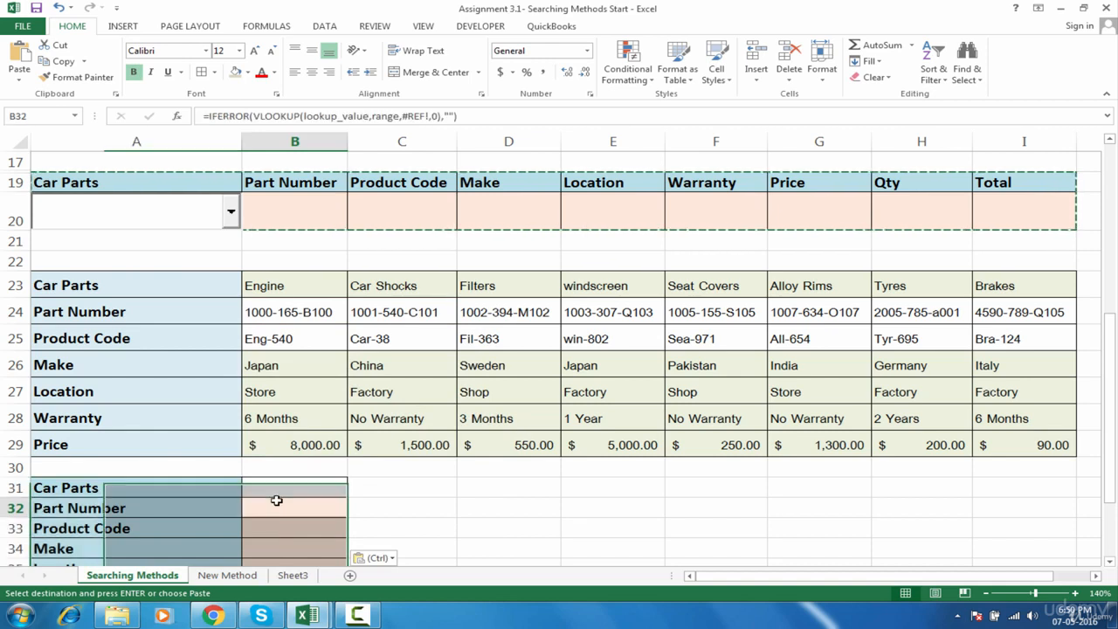
pyautogui.press('Left')
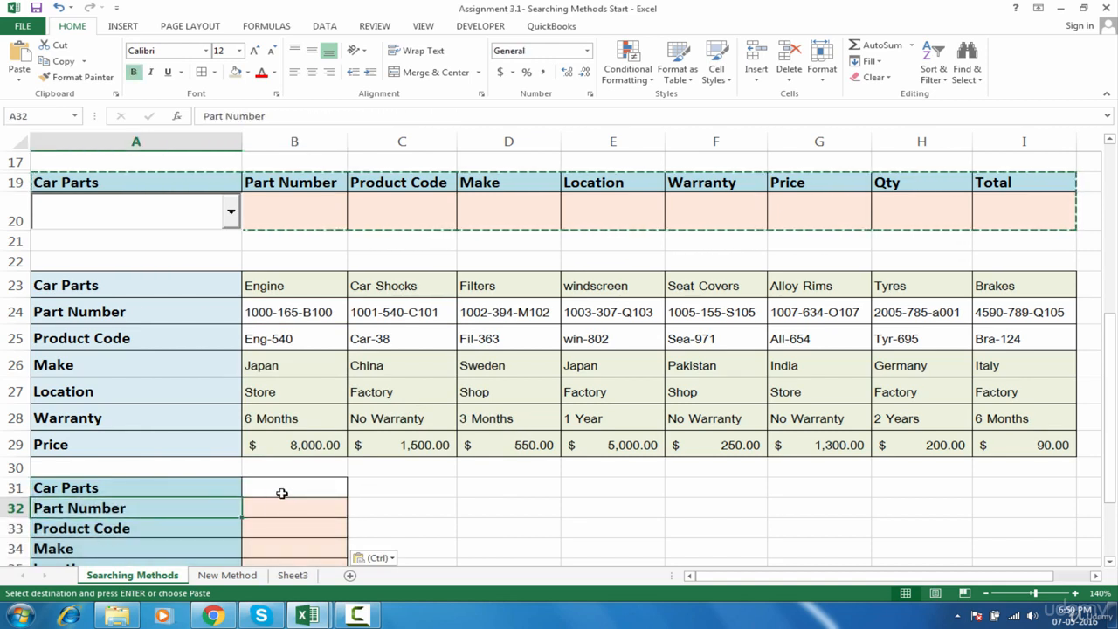
pyautogui.click(285, 489)
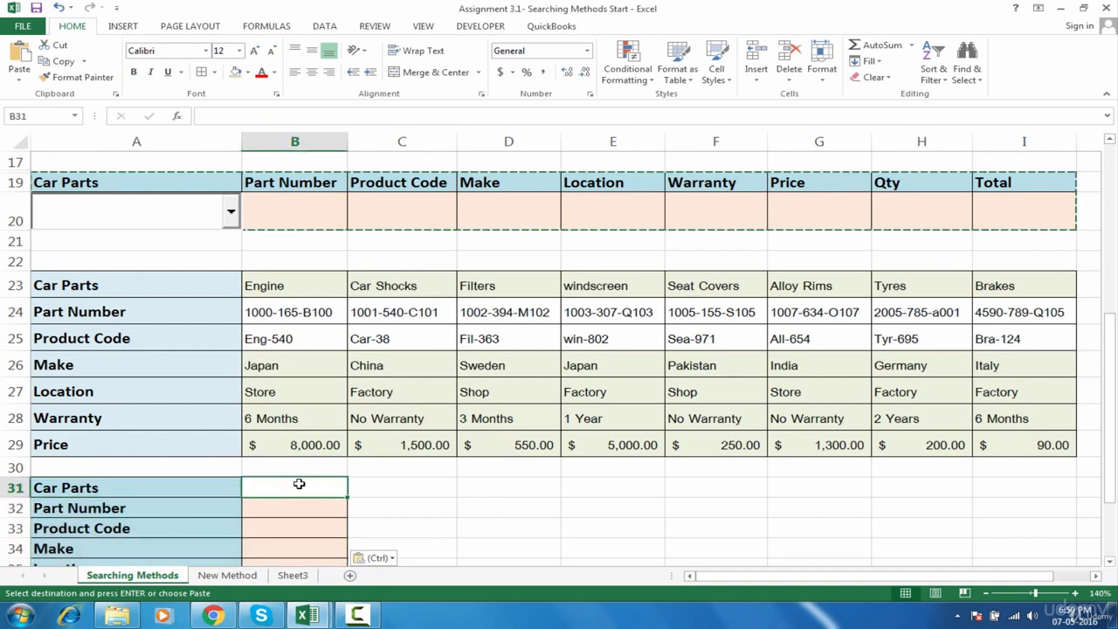
pyautogui.moveTo(300, 508)
pyautogui.mouseDown()
pyautogui.moveTo(292, 568)
pyautogui.moveTo(297, 396)
pyautogui.moveTo(292, 523)
pyautogui.mouseUp()
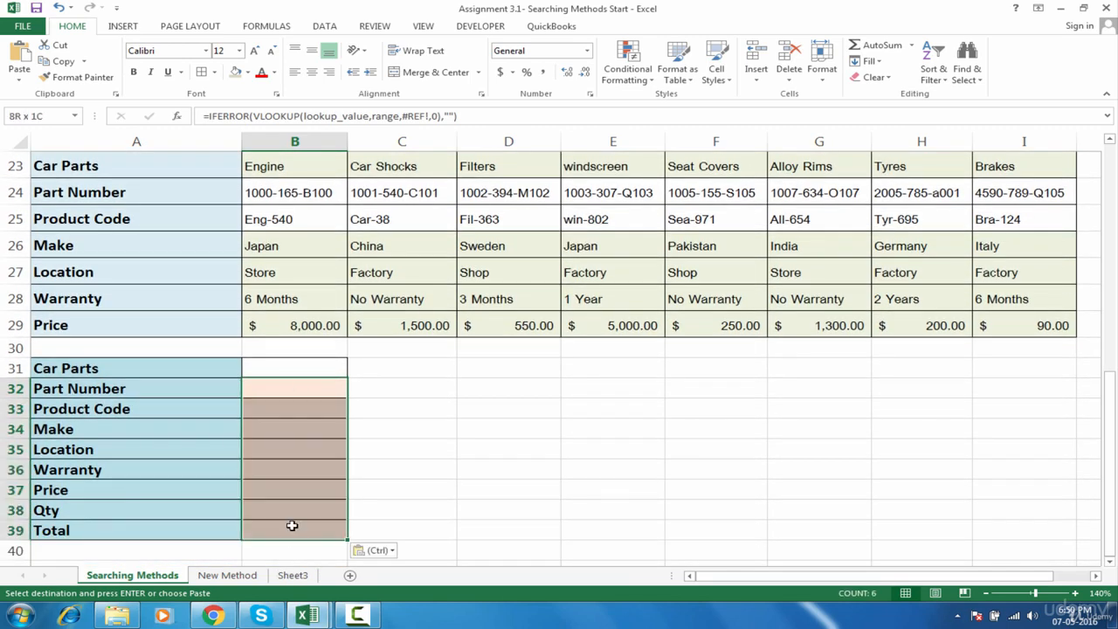
pyautogui.click(321, 422)
pyautogui.press('Up')
pyautogui.press('Up')
pyautogui.press('Up')
pyautogui.press('Up')
pyautogui.press('Up')
pyautogui.press('Up')
pyautogui.press('Up')
pyautogui.press('Up')
pyautogui.press('Up')
pyautogui.press('Up')
pyautogui.press('Up')
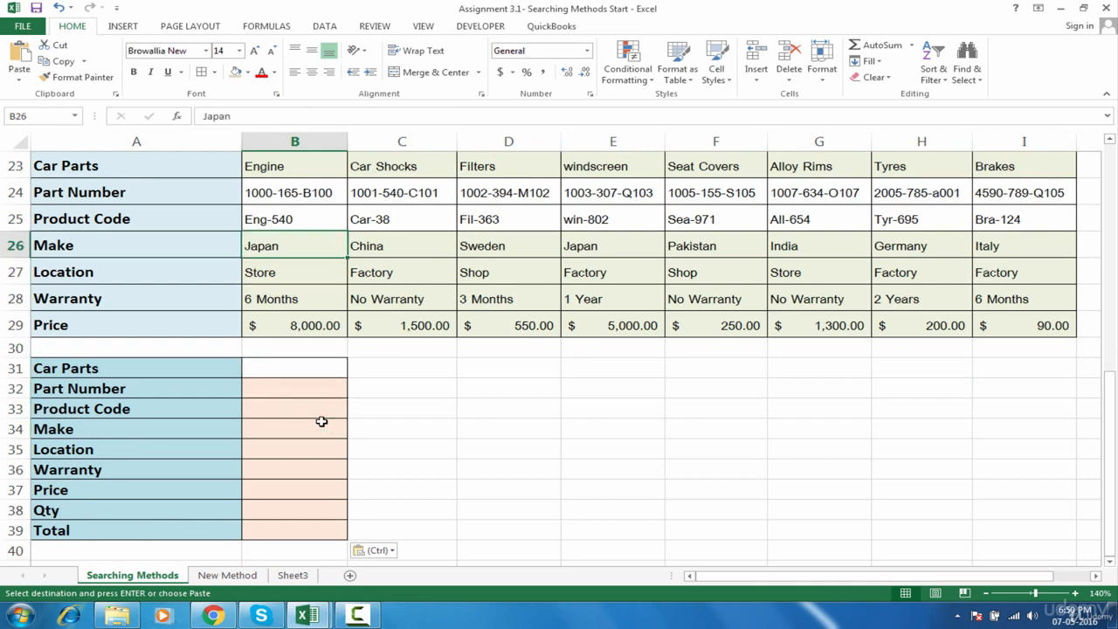
pyautogui.press('Up')
pyautogui.press('Up')
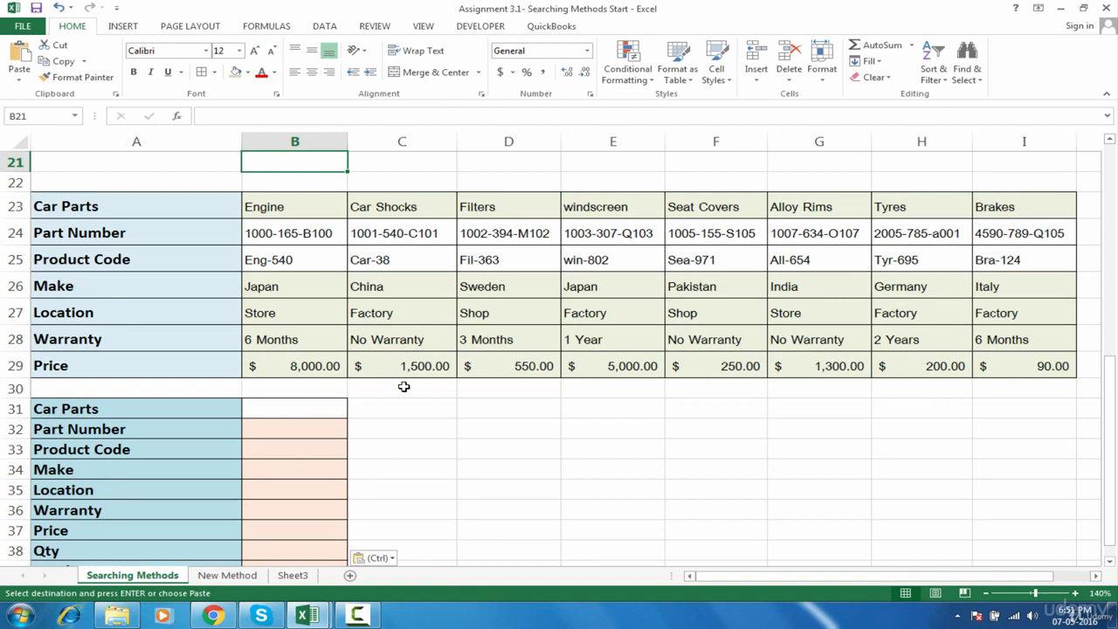
# Step: Review the form's Car Parts input cell B31 together with the horizontal table and its first part name in B23
pyautogui.click(300, 410)
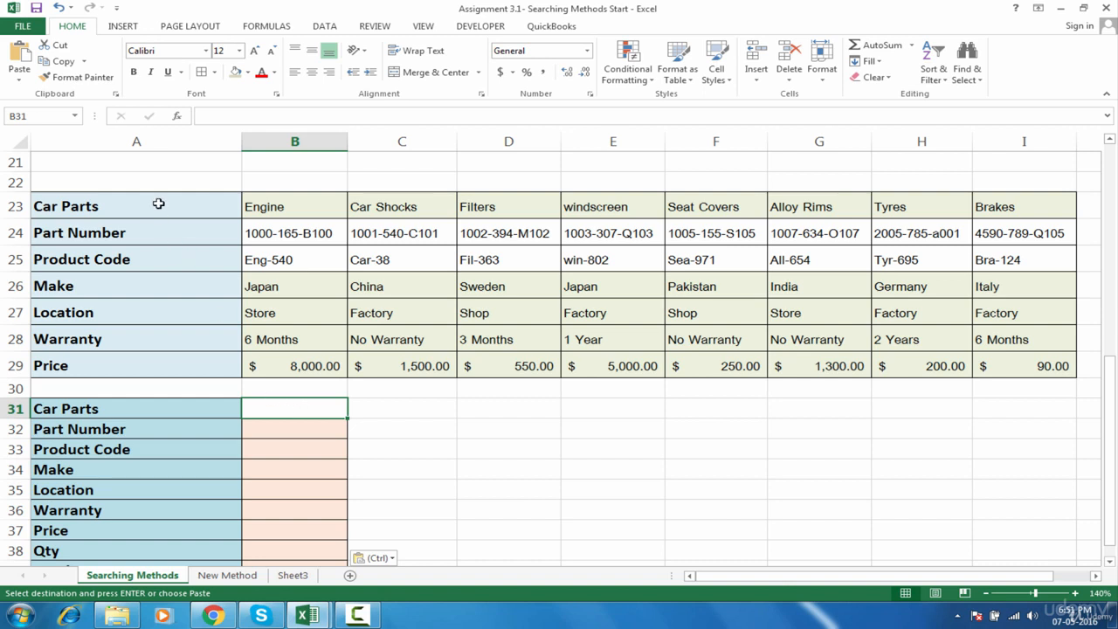
pyautogui.moveTo(157, 204); pyautogui.dragTo(780, 365)
pyautogui.click(323, 213)
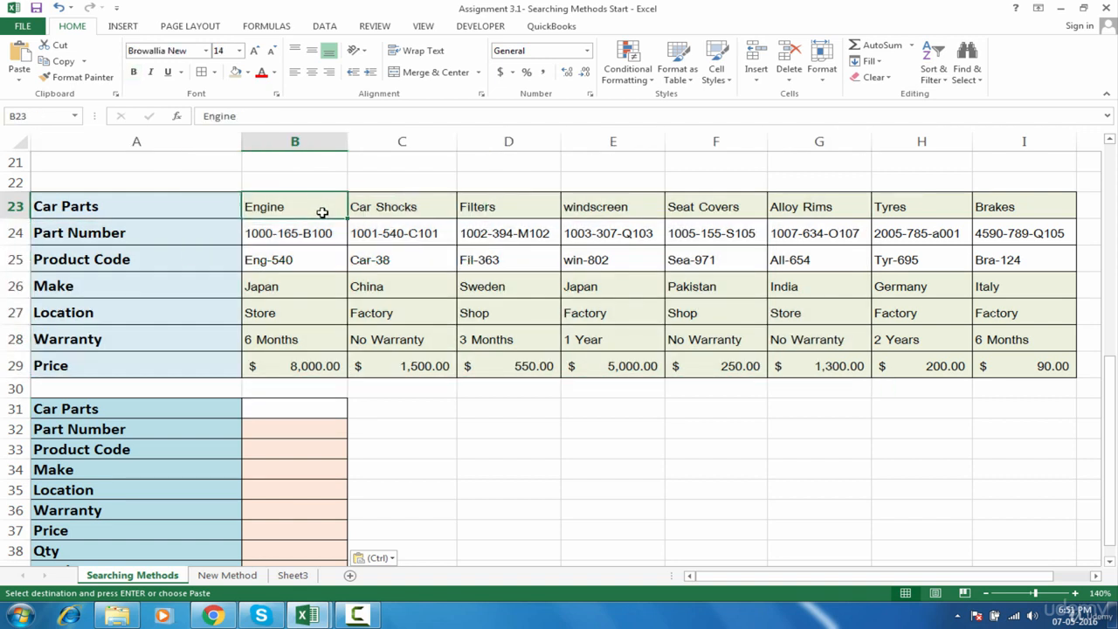
# Step: Examine the car part names across row 23 of the horizontal table together with the lookup form's Car Parts cell B31
pyautogui.moveTo(319, 208); pyautogui.dragTo(706, 192)
pyautogui.moveTo(328, 210); pyautogui.dragTo(608, 207)
pyautogui.click(276, 413)
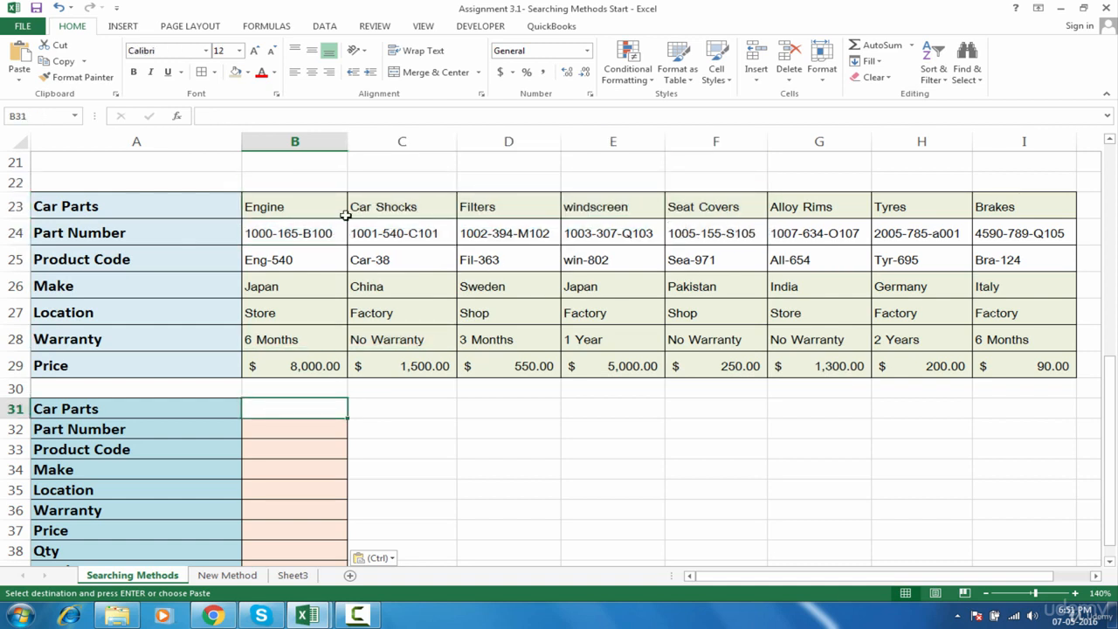
pyautogui.click(286, 210)
pyautogui.moveTo(299, 207); pyautogui.dragTo(712, 208)
pyautogui.click(330, 209)
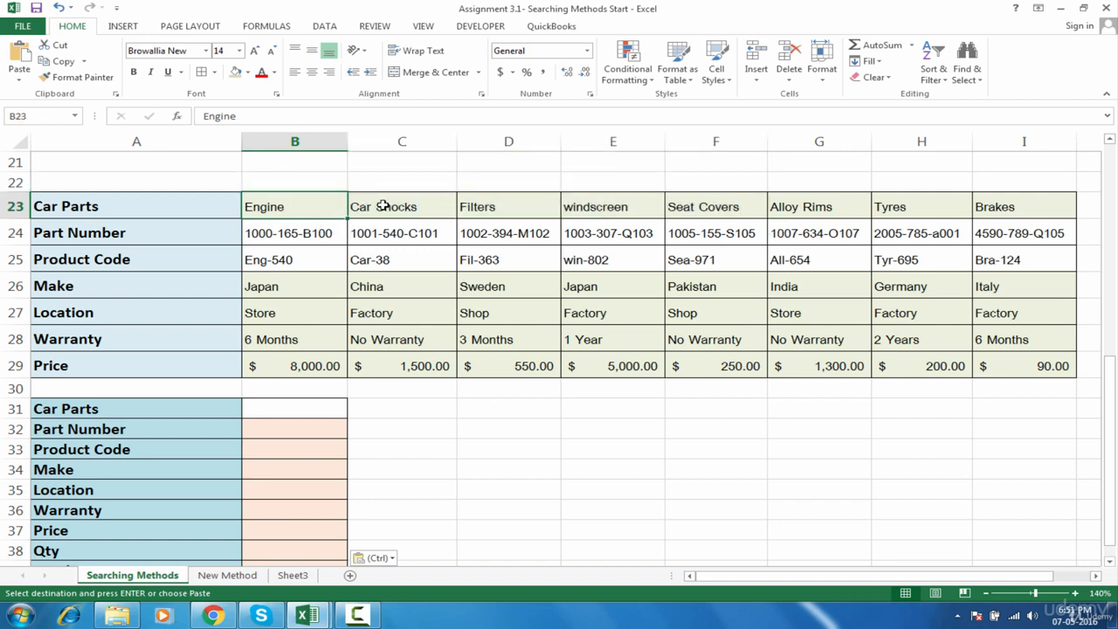
pyautogui.click(398, 211)
pyautogui.click(469, 218)
pyautogui.click(603, 212)
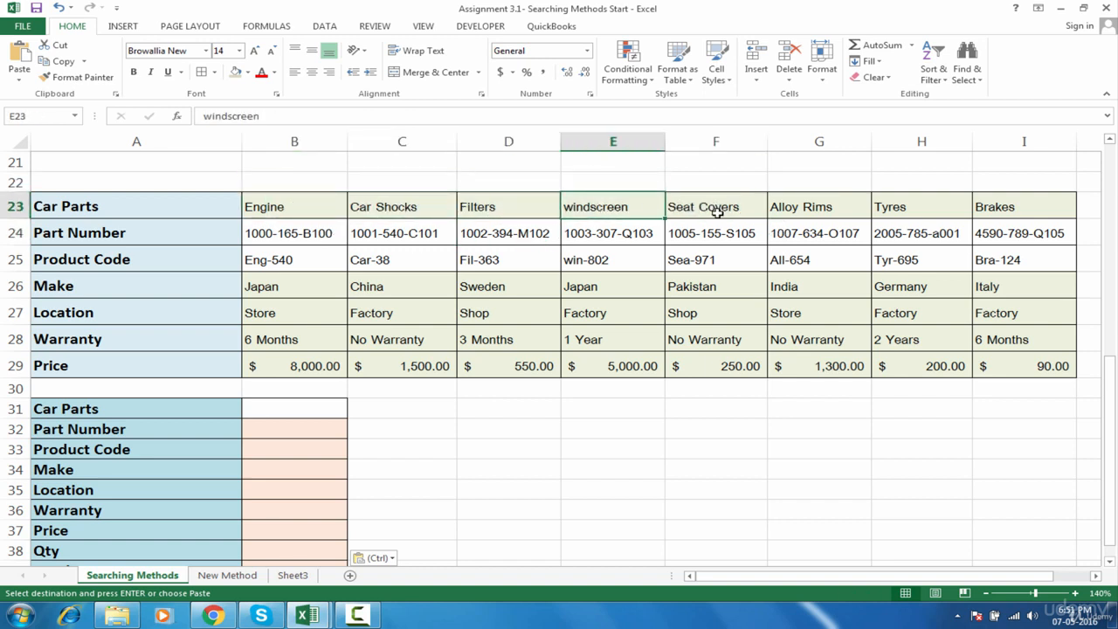
pyautogui.click(716, 212)
pyautogui.click(830, 215)
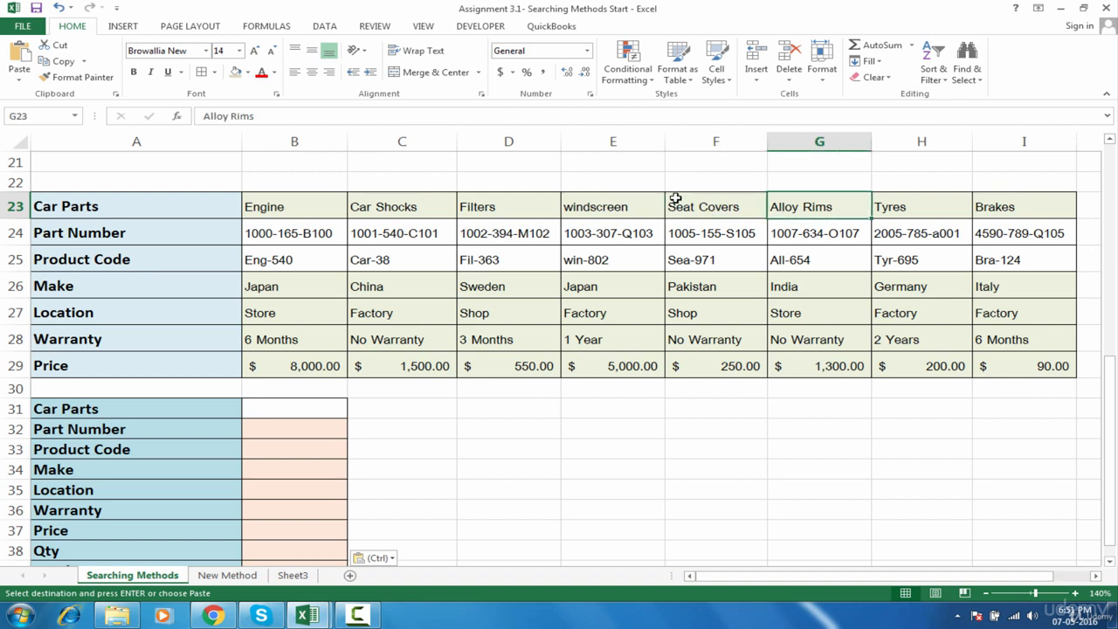
# Step: Trace row 23 from Engine across to Seat Covers and inspect that part's Part Number and Product Code below
pyautogui.moveTo(331, 207); pyautogui.dragTo(714, 185)
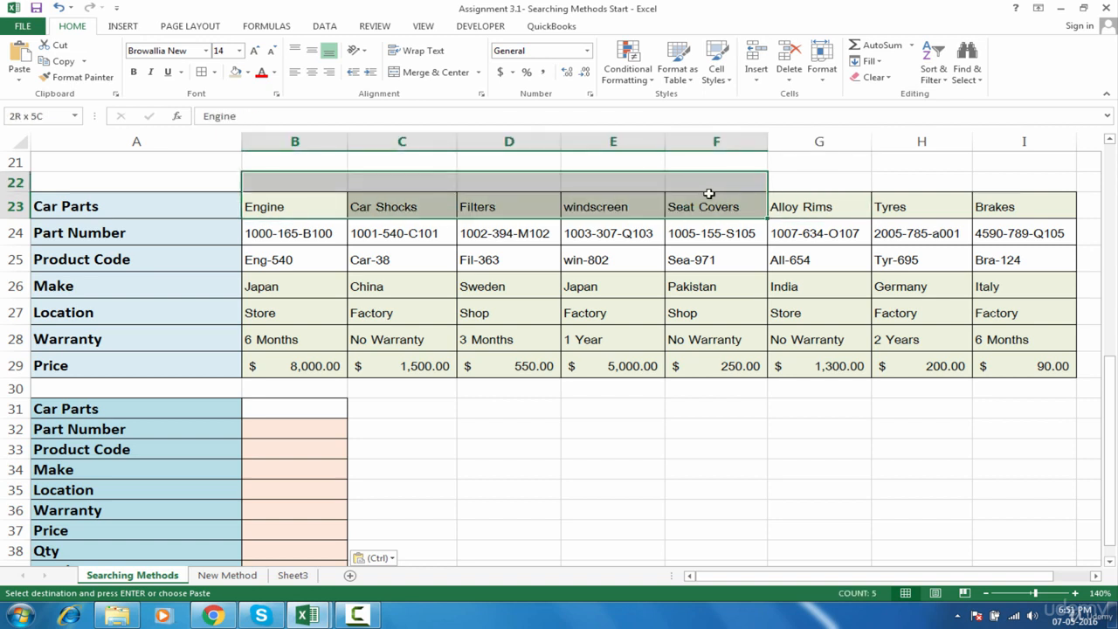
pyautogui.click(730, 206)
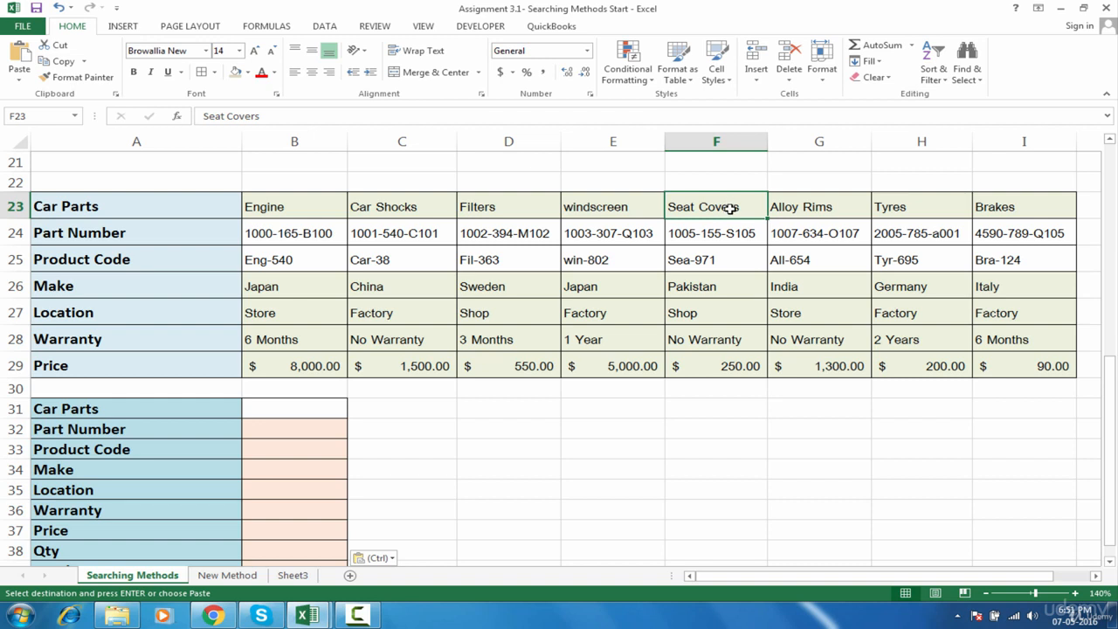
pyautogui.moveTo(730, 206); pyautogui.dragTo(718, 231)
pyautogui.click(717, 231)
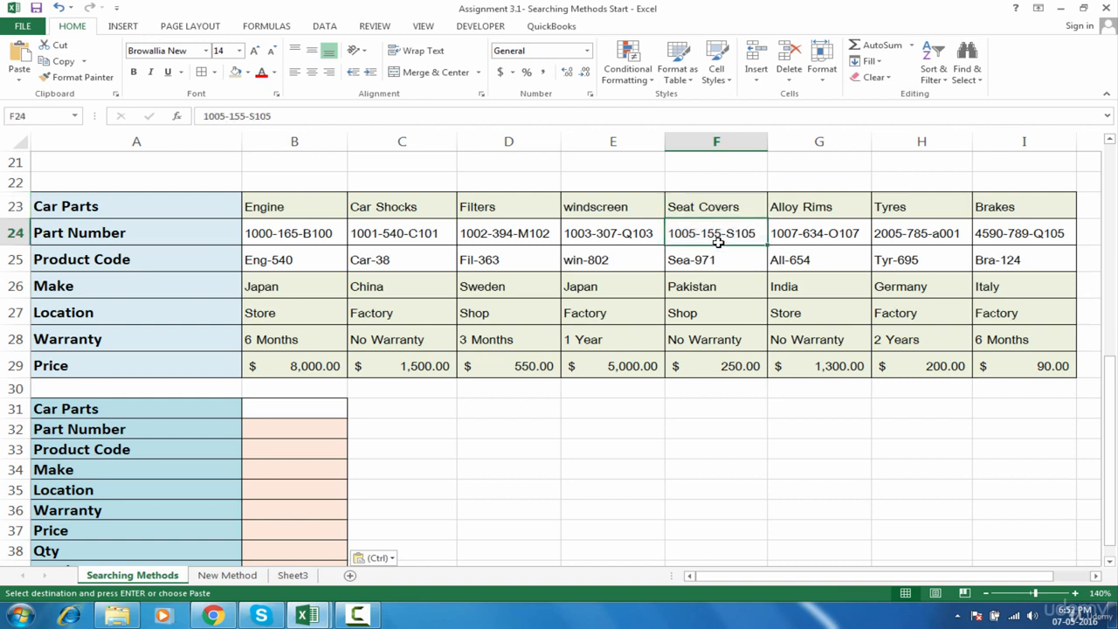
pyautogui.click(716, 251)
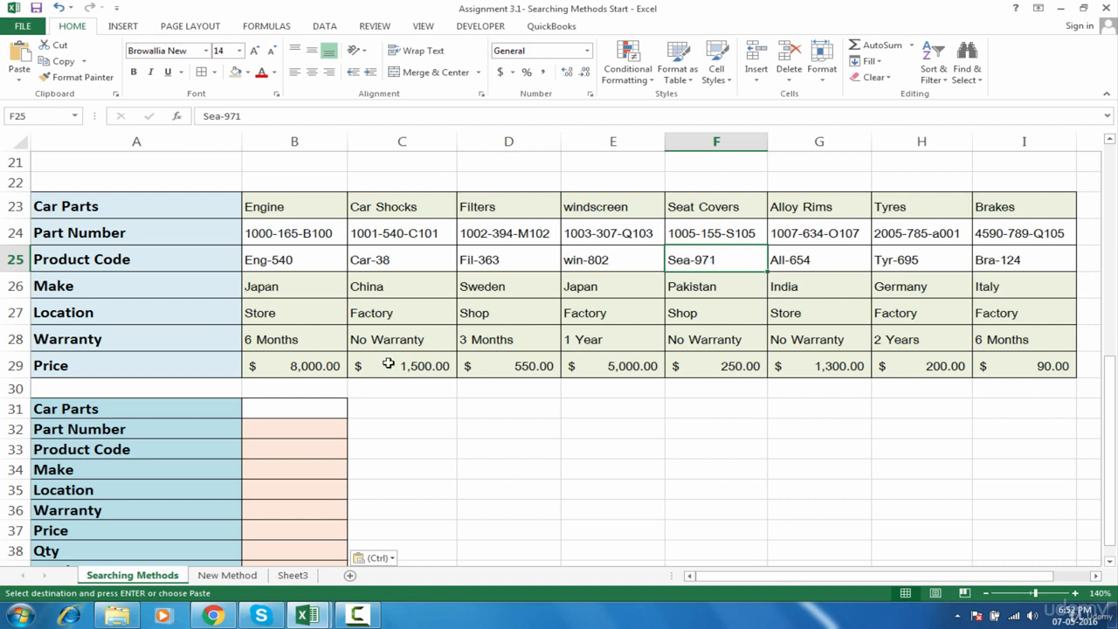
# Step: Enter Seat Covers as the car part to look up in B31
pyautogui.click(310, 411)
pyautogui.write('Seat Covers')
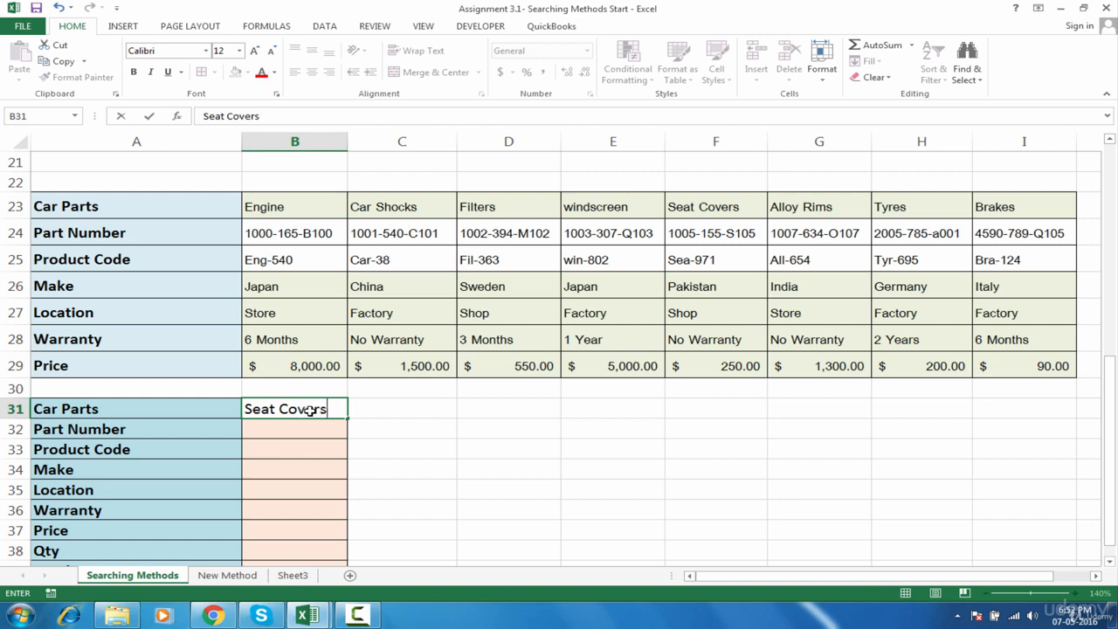
pyautogui.click(357, 417)
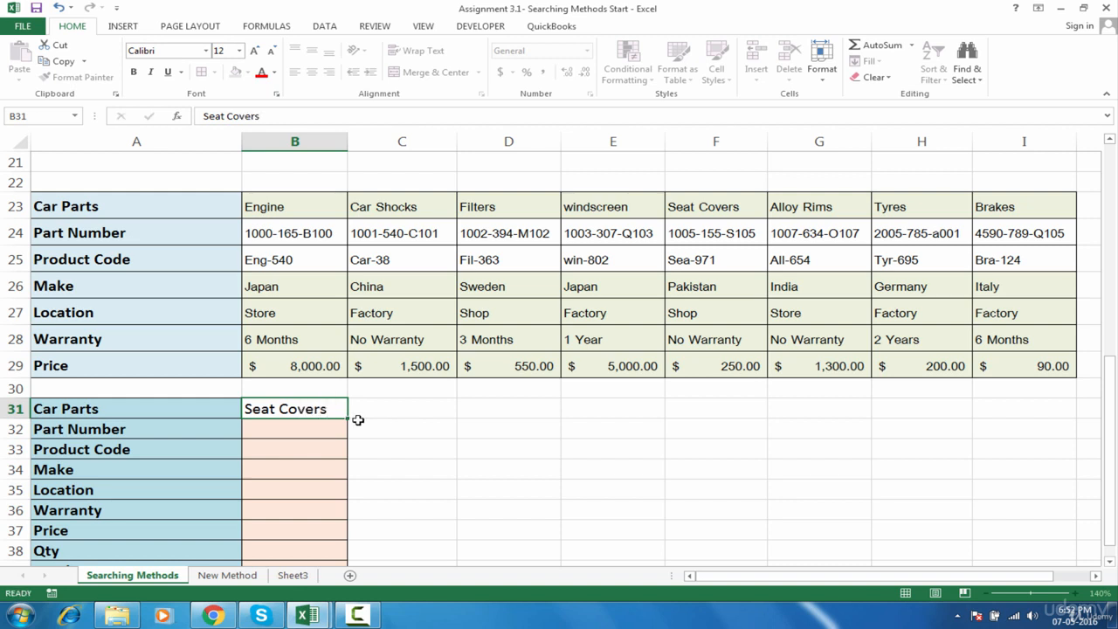
pyautogui.click(311, 411)
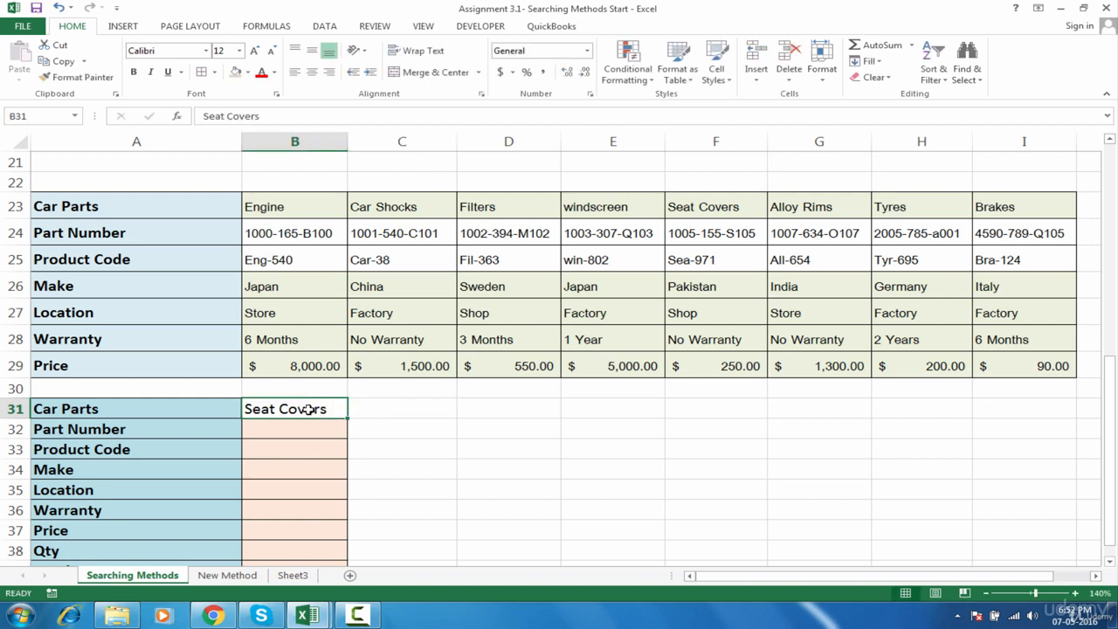
# Step: Start an HLOOKUP formula in the Part Number cell B32 with the absolute reference $B$31 as lookup value
pyautogui.click(308, 432)
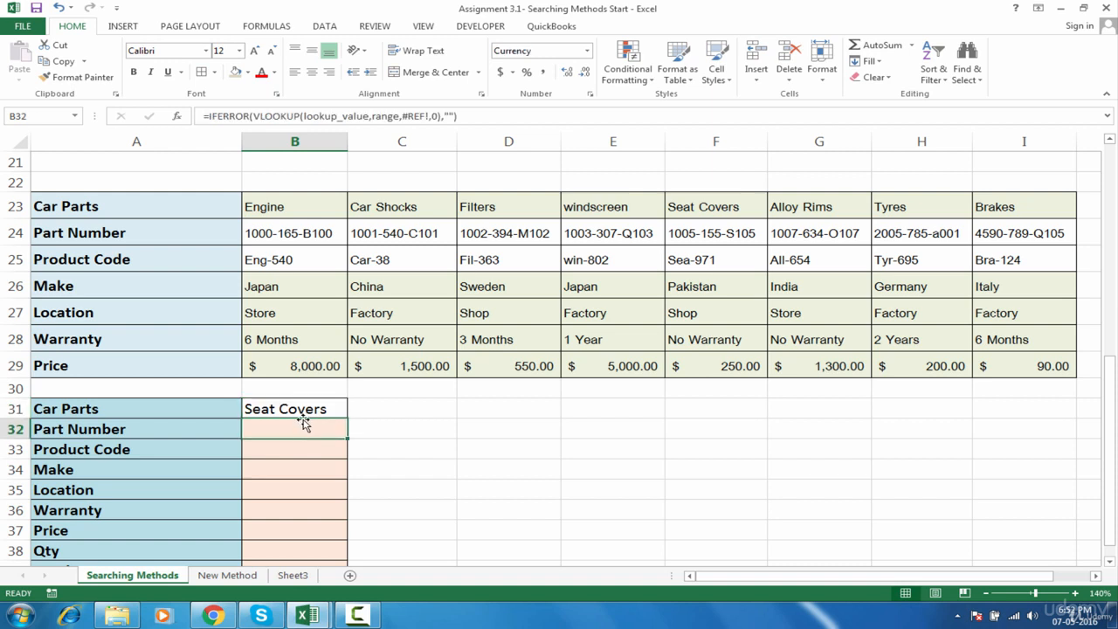
pyautogui.write('=')
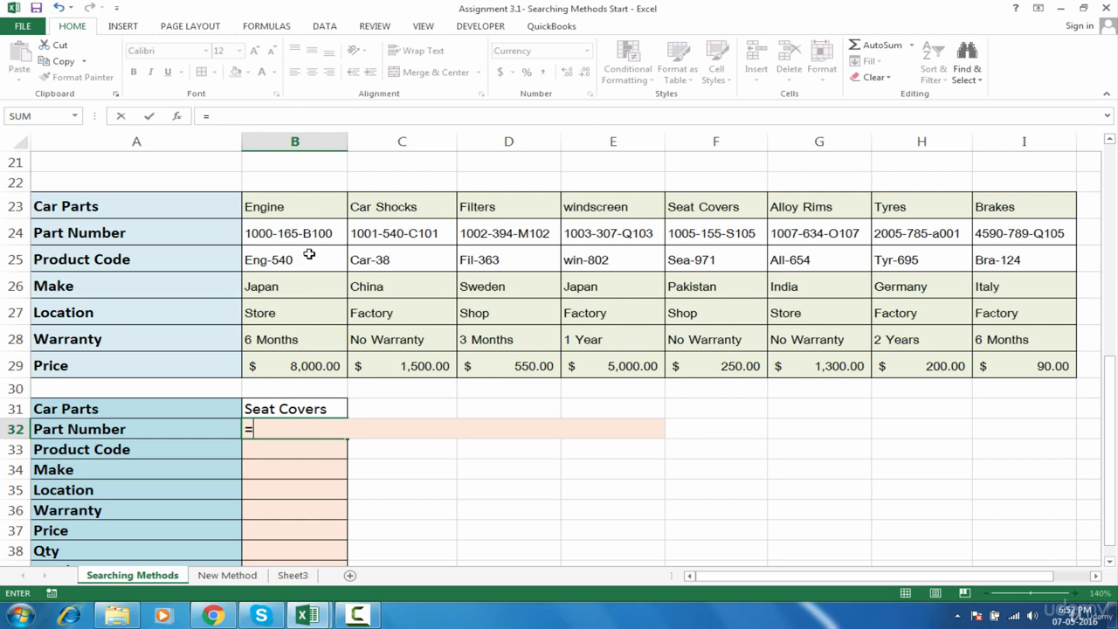
pyautogui.write('hlo')
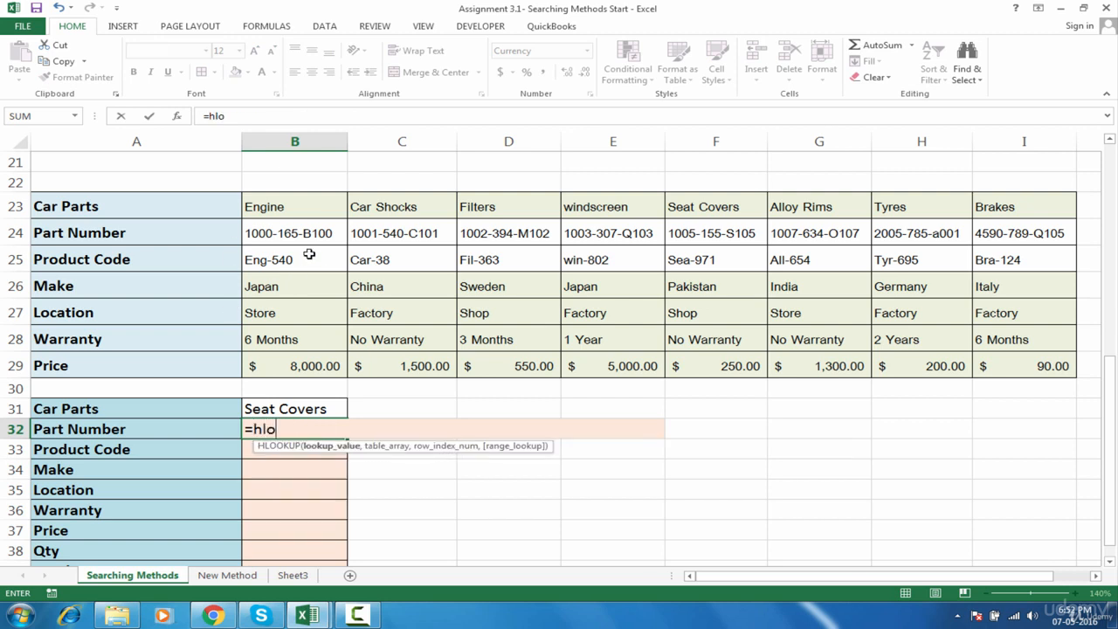
pyautogui.press('Tab')
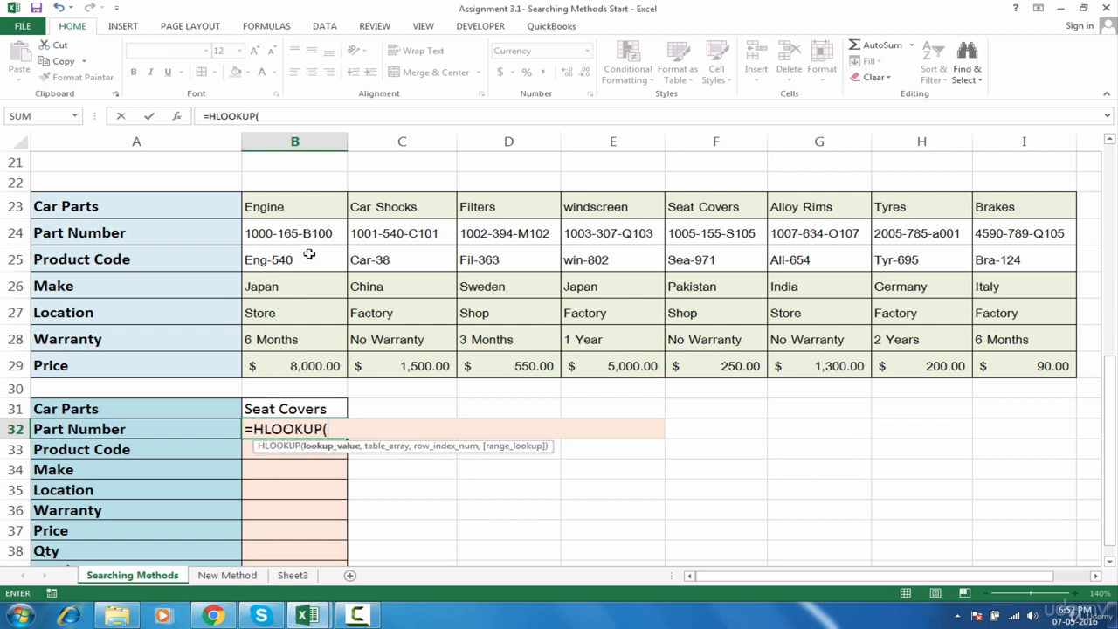
pyautogui.click(286, 407)
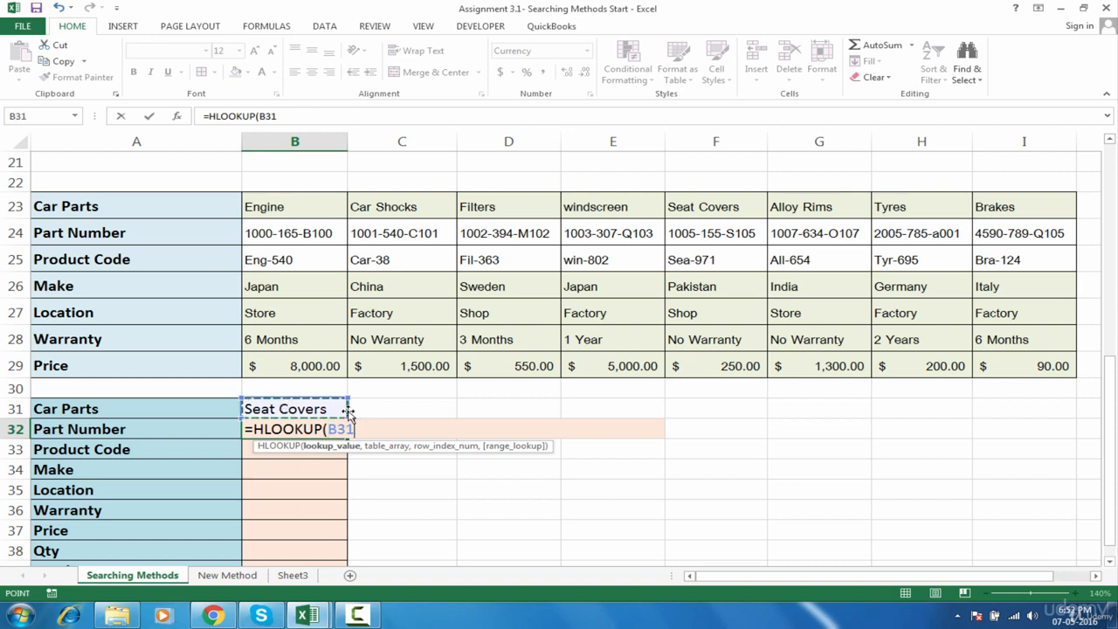
pyautogui.moveTo(347, 411); pyautogui.dragTo(329, 429)
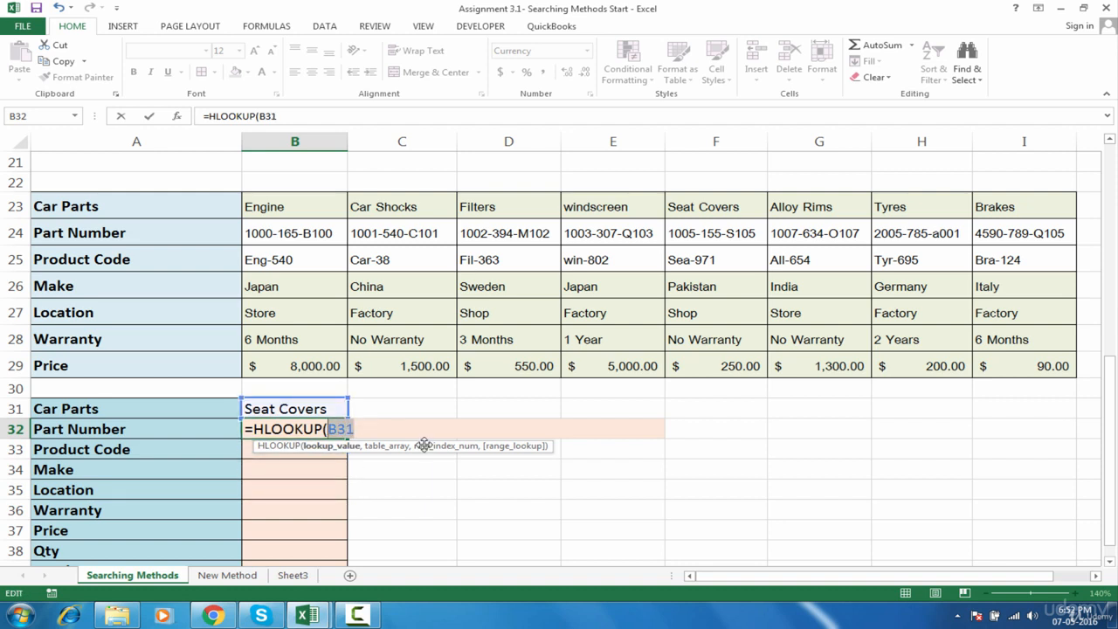
pyautogui.press('F4')
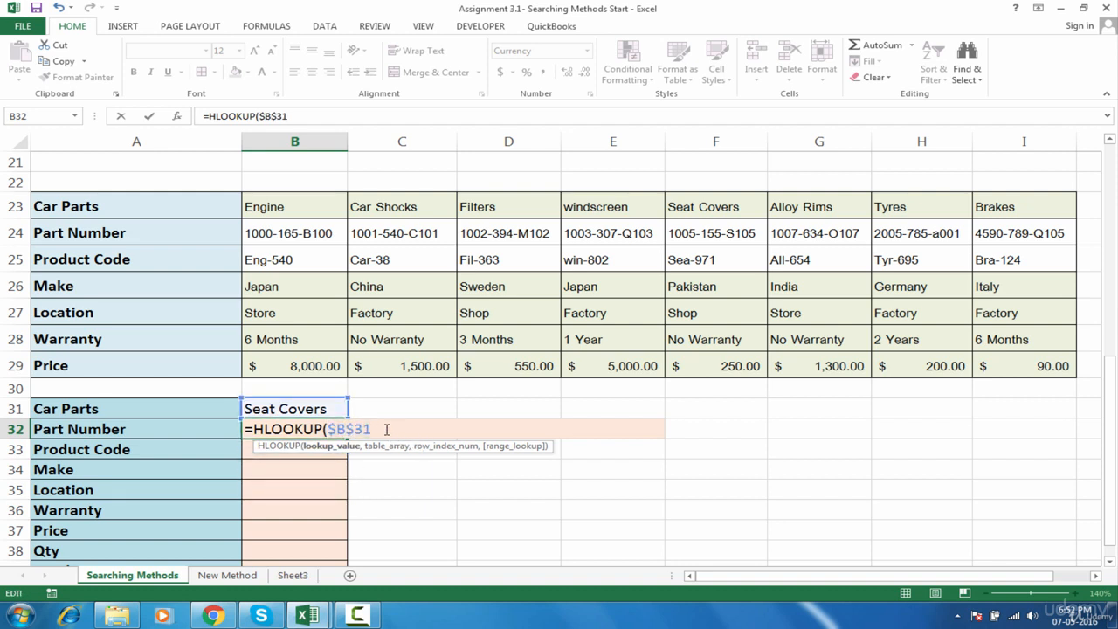
pyautogui.write(',')
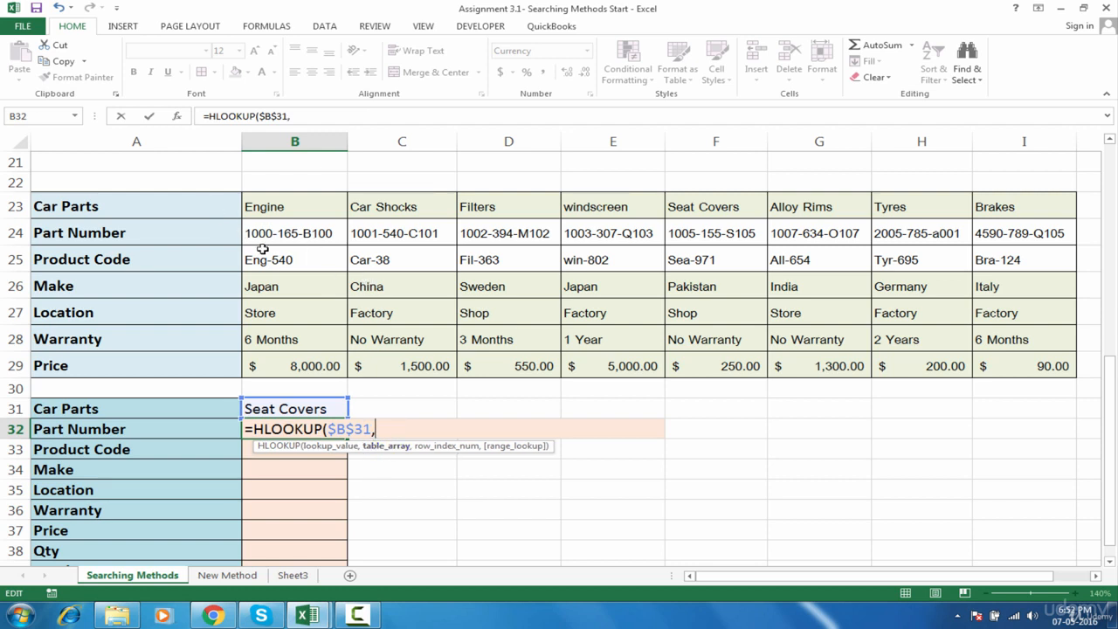
# Step: Complete the B32 formula with table array $A$23:$I$29, row index 2 and 0 for an exact match
pyautogui.click(183, 208)
pyautogui.hotkey('ctrl', 'shift', 'Right')
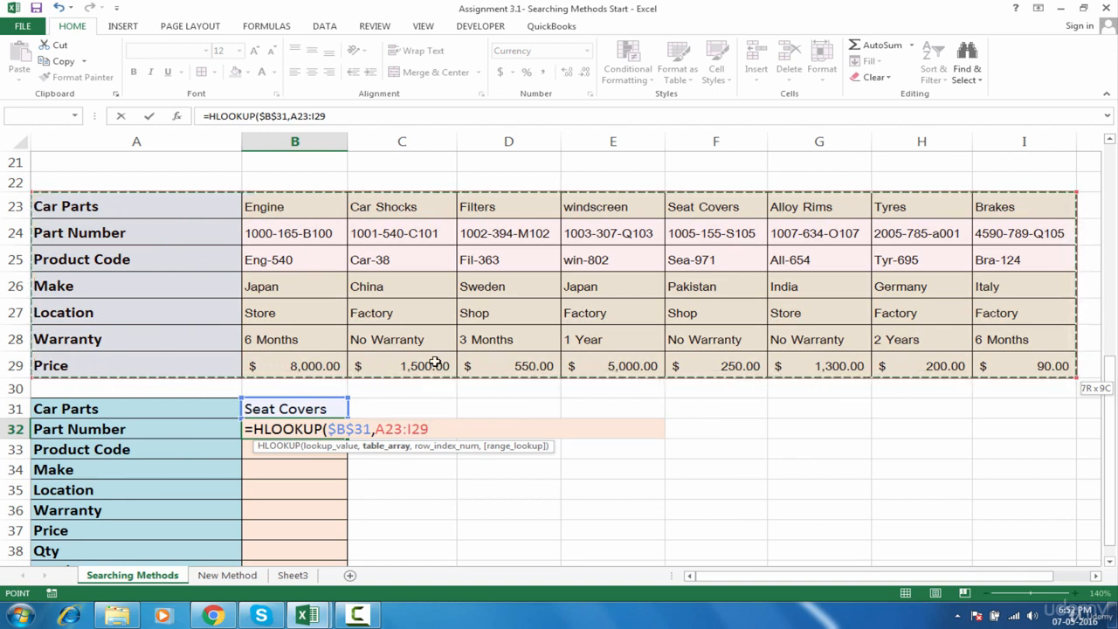
pyautogui.press('F4')
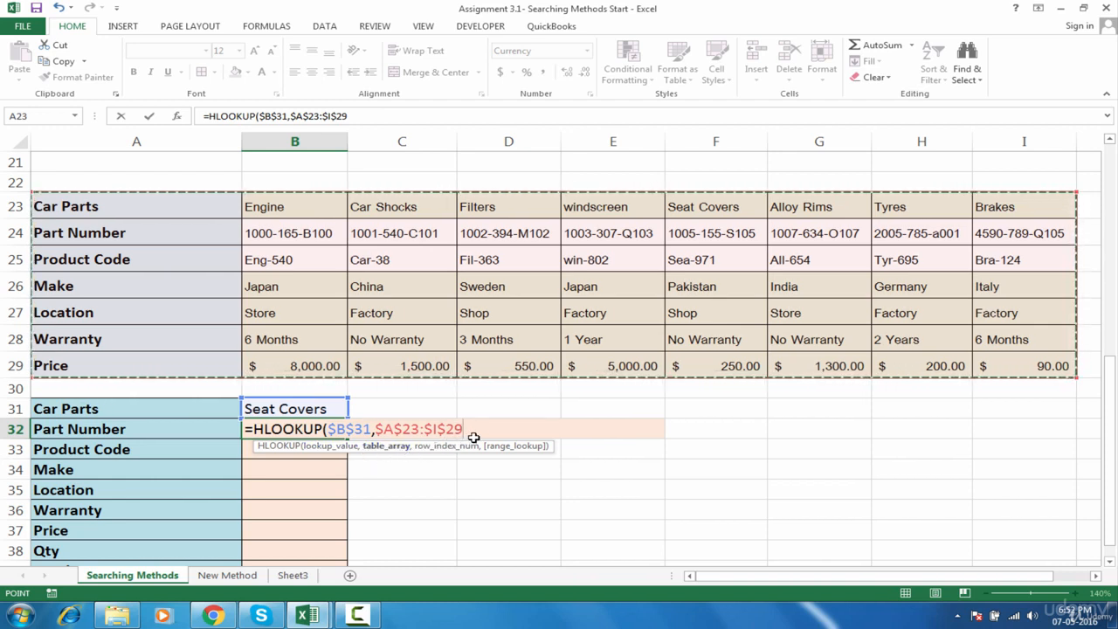
pyautogui.write(',2')
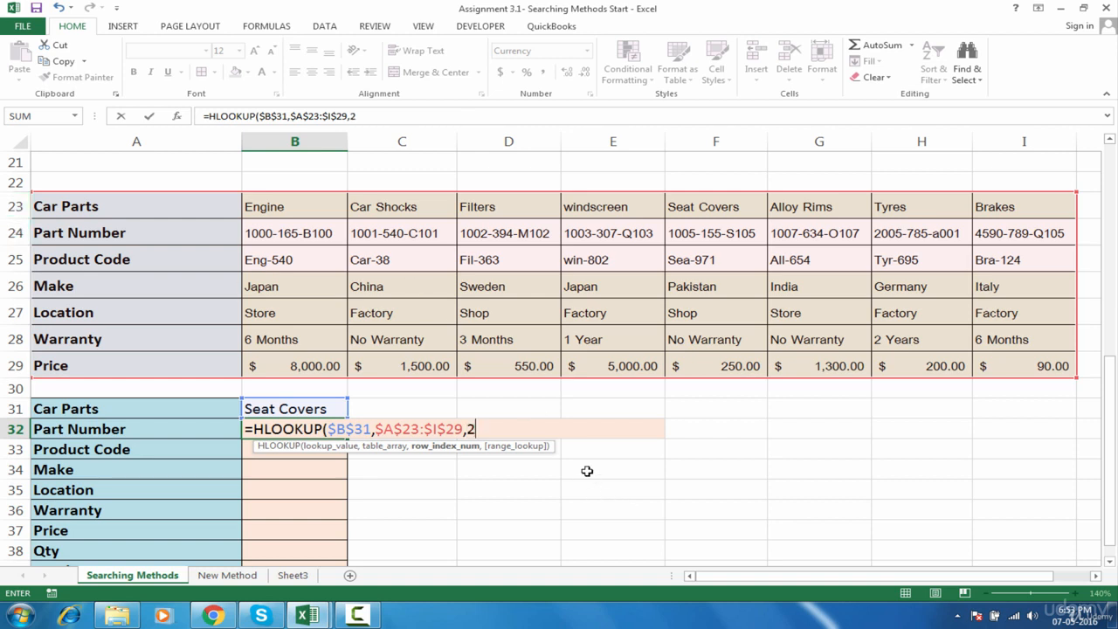
pyautogui.write(',')
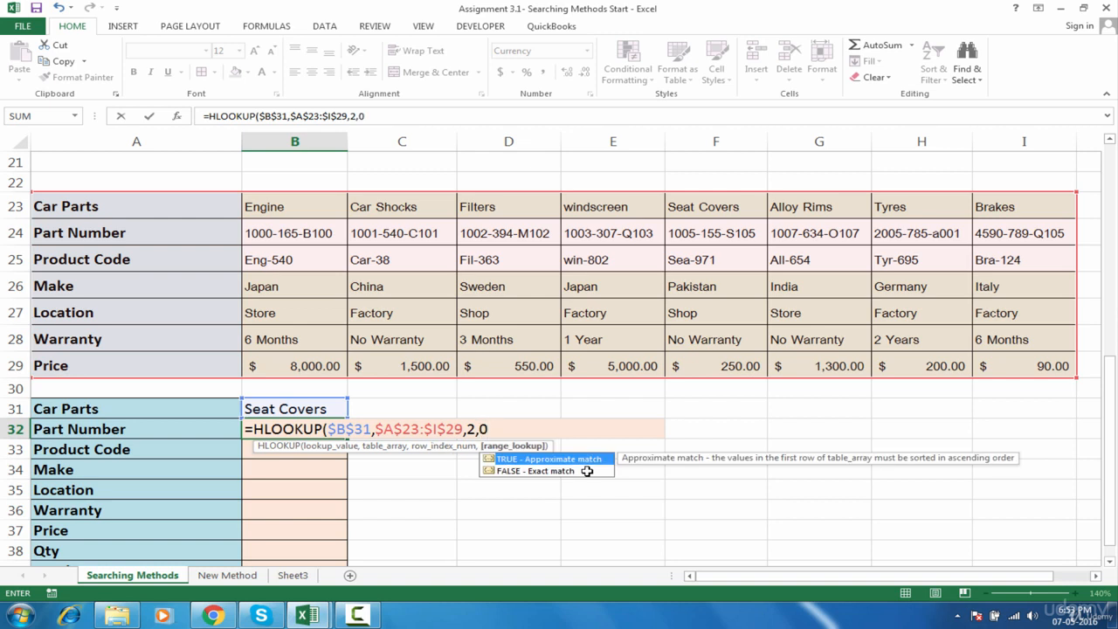
pyautogui.write('0')
pyautogui.press('Return')
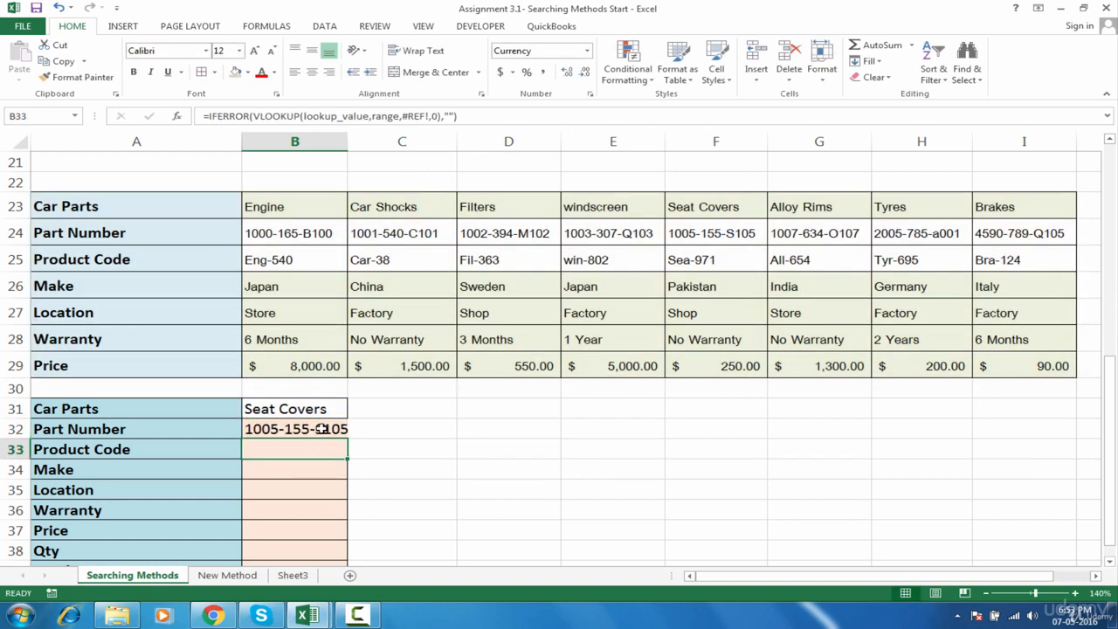
# Step: Autofit column B's width and check the Part Number result in B32 against the table's Seat Covers entry in F24
pyautogui.click(317, 428)
pyautogui.doubleClick(347, 142)
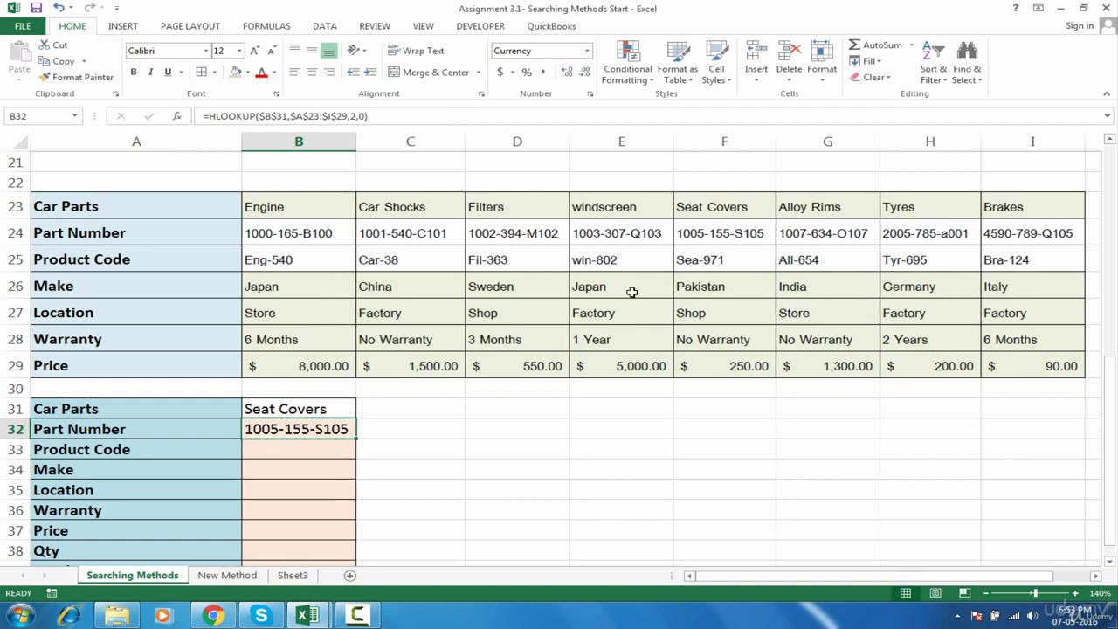
pyautogui.click(735, 241)
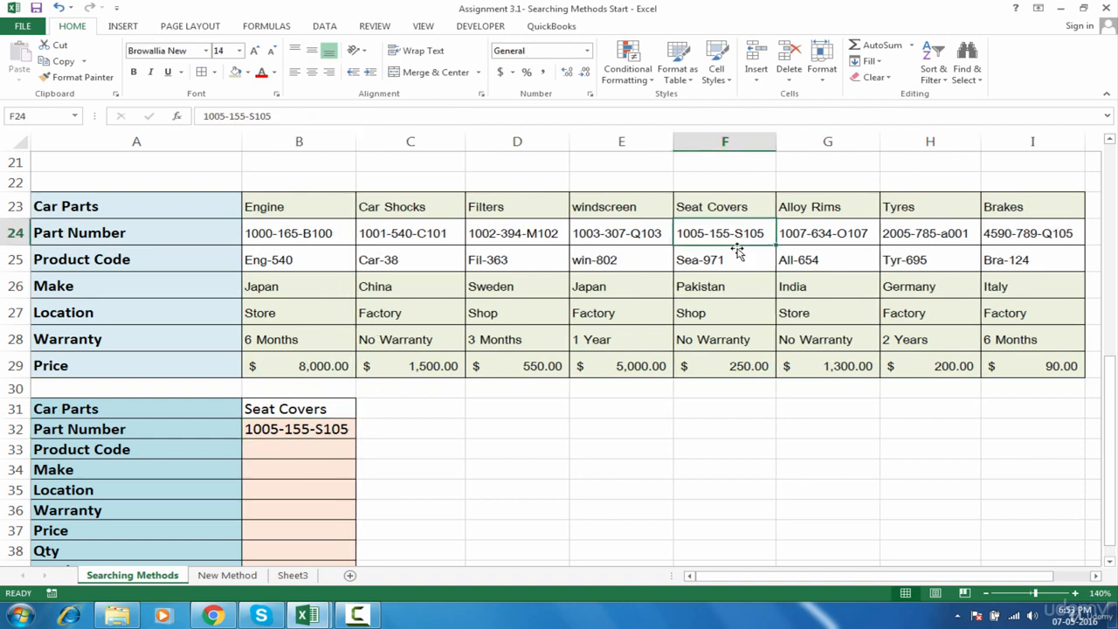
# Step: Review the HLOOKUP formula in B32, particularly its row index argument, and leave it as it is
pyautogui.click(306, 431)
pyautogui.doubleClick(340, 433)
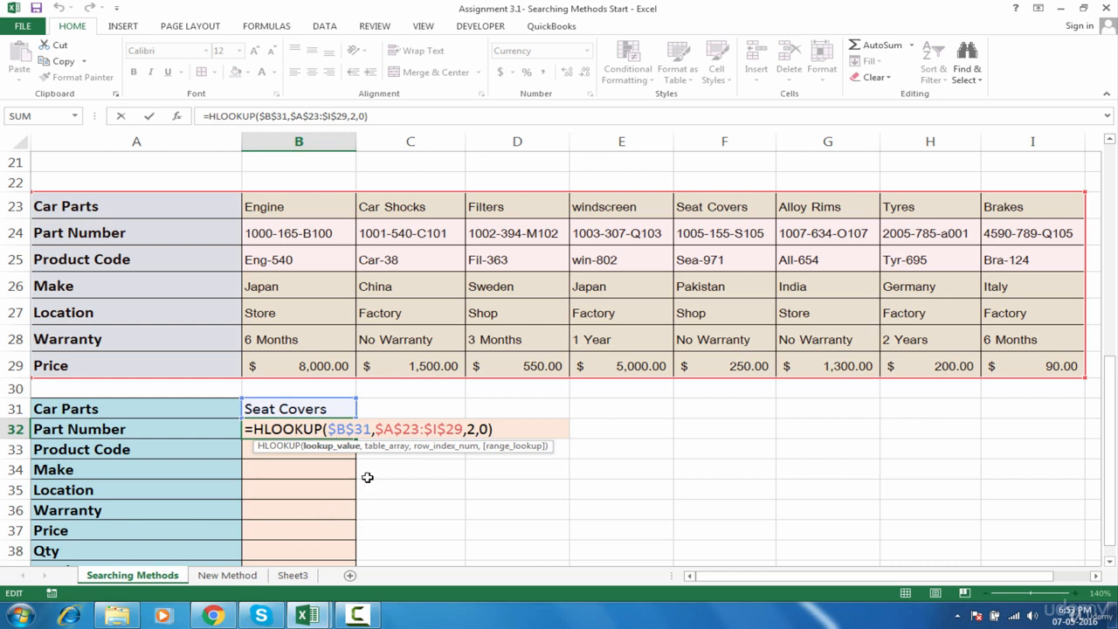
pyautogui.click(472, 428)
pyautogui.doubleClick(469, 429)
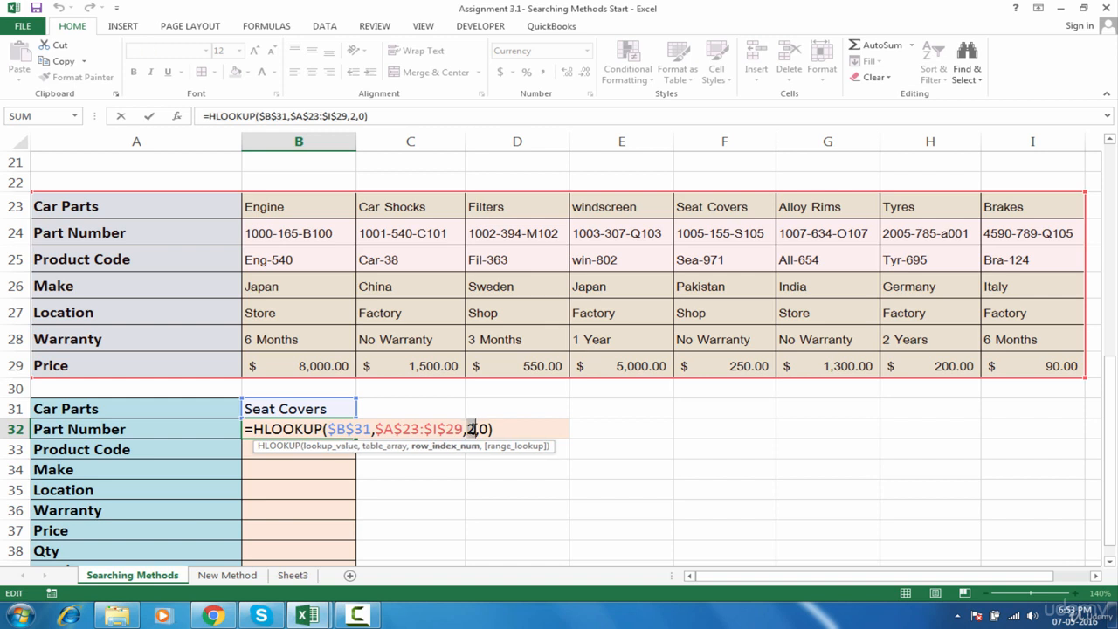
pyautogui.press('Return')
pyautogui.click(345, 489)
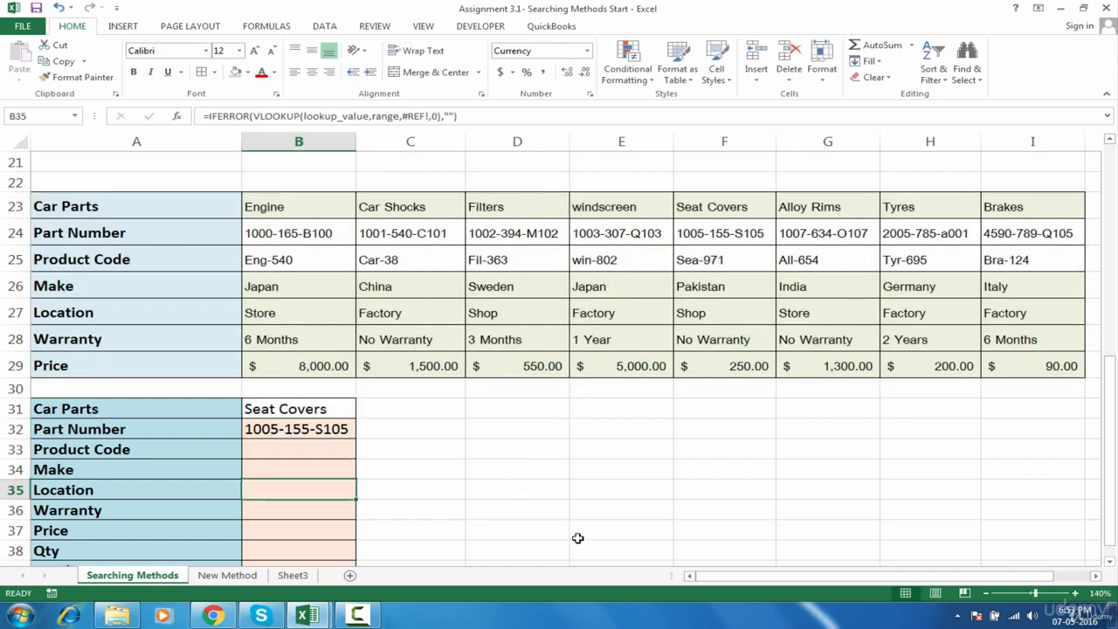
# Step: Insert a new blank column before column A
pyautogui.moveTo(710, 575); pyautogui.dragTo(547, 545)
pyautogui.rightClick(108, 143)
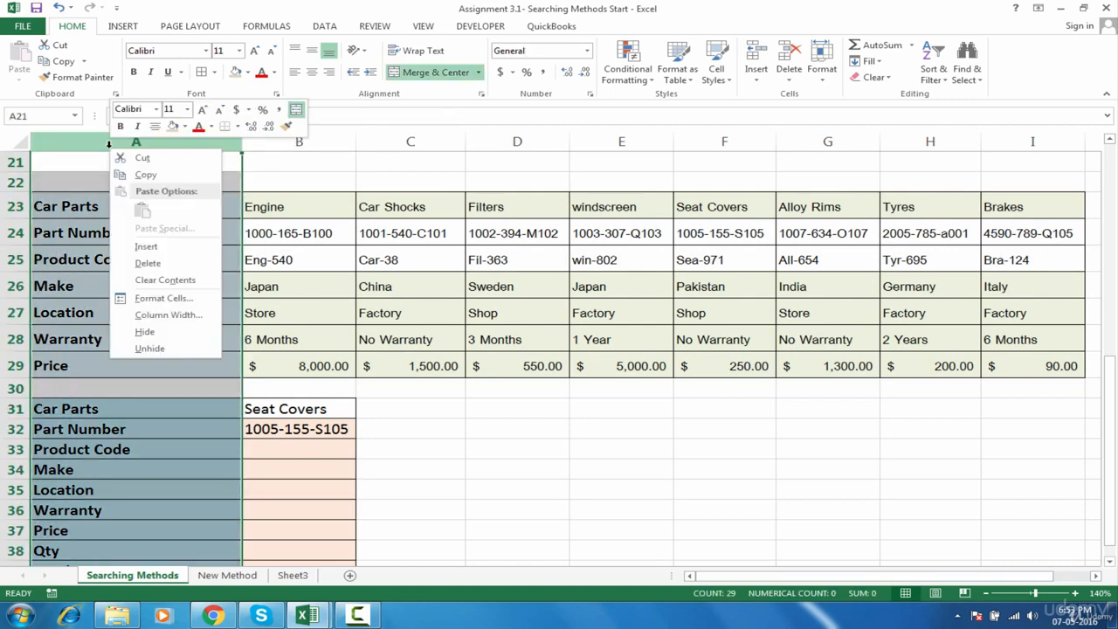
pyautogui.click(153, 251)
# Step: Number the lookup form's rows in A31:A39 with a fill series starting at 1
pyautogui.click(87, 416)
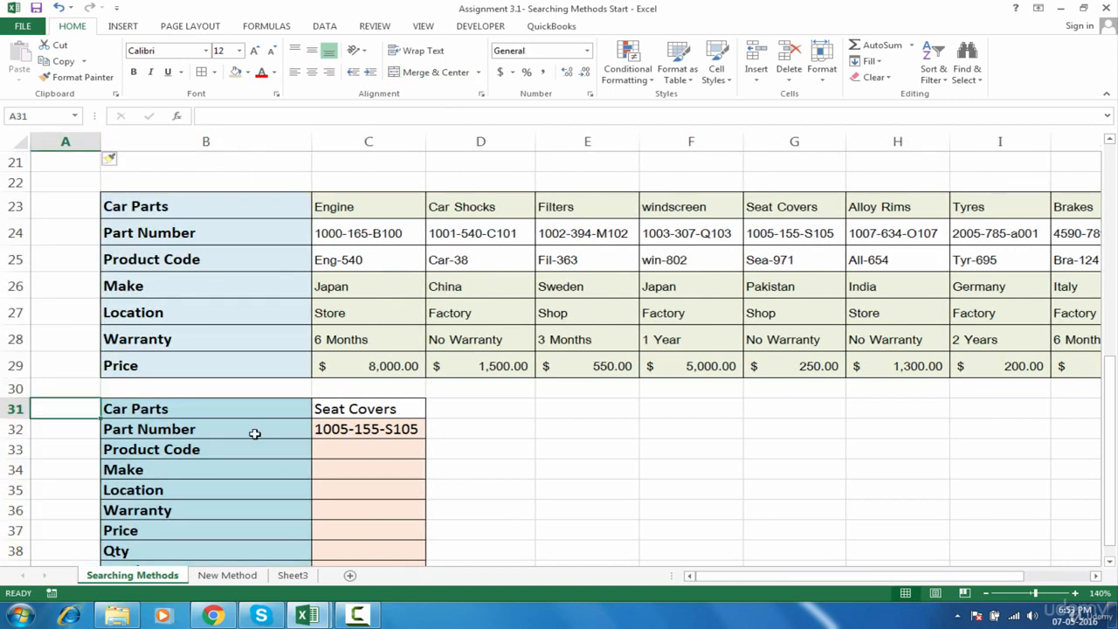
pyautogui.write('1')
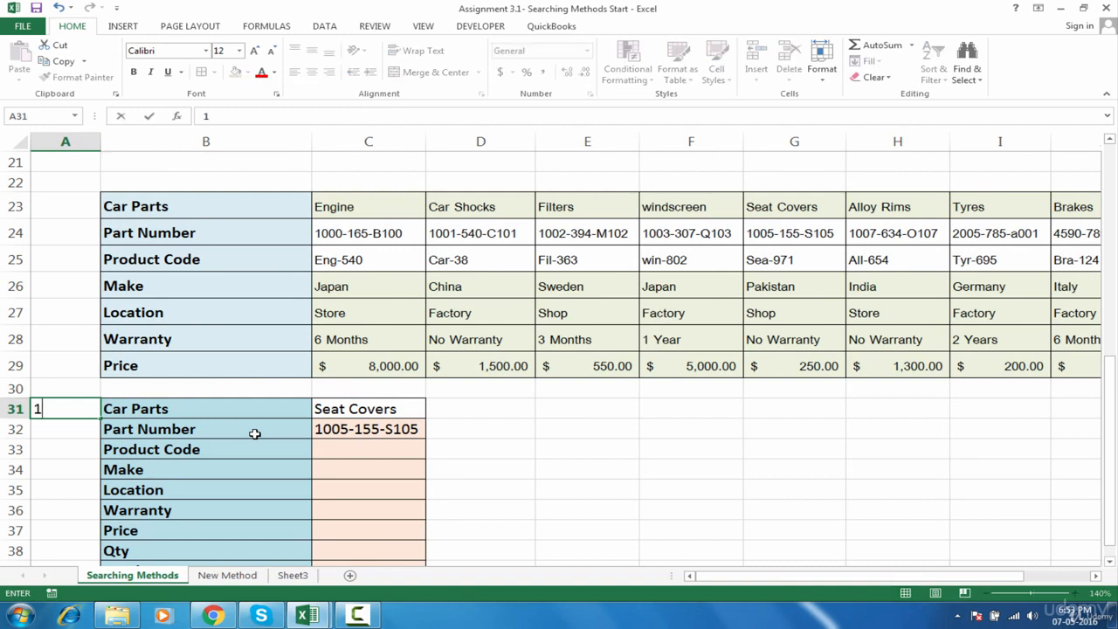
pyautogui.press('Return')
pyautogui.click(90, 408)
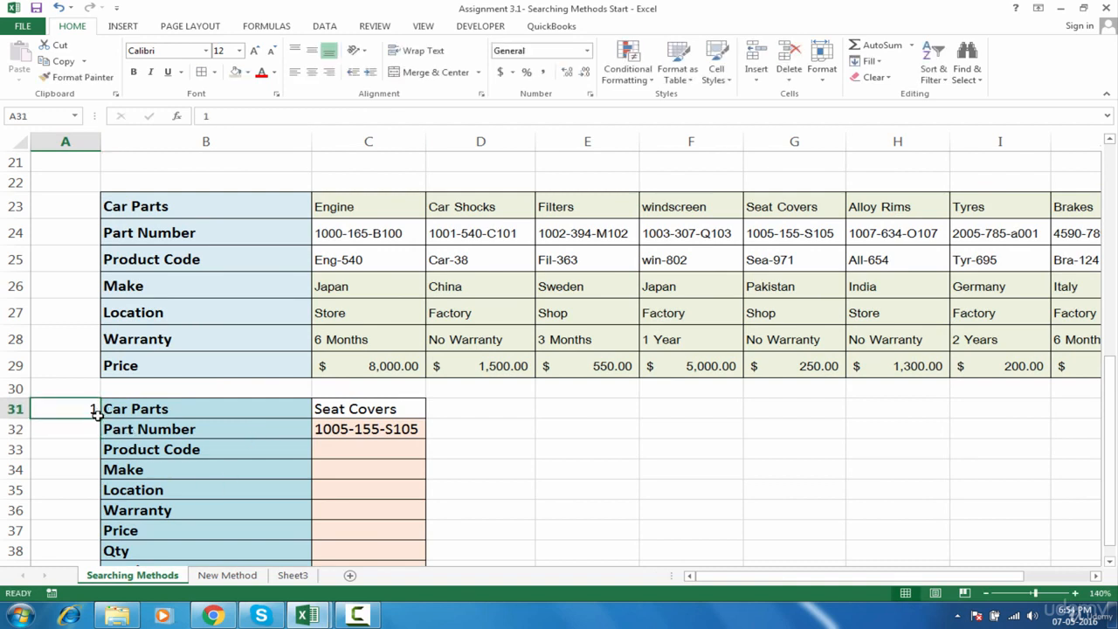
pyautogui.moveTo(97, 414); pyautogui.dragTo(105, 561)
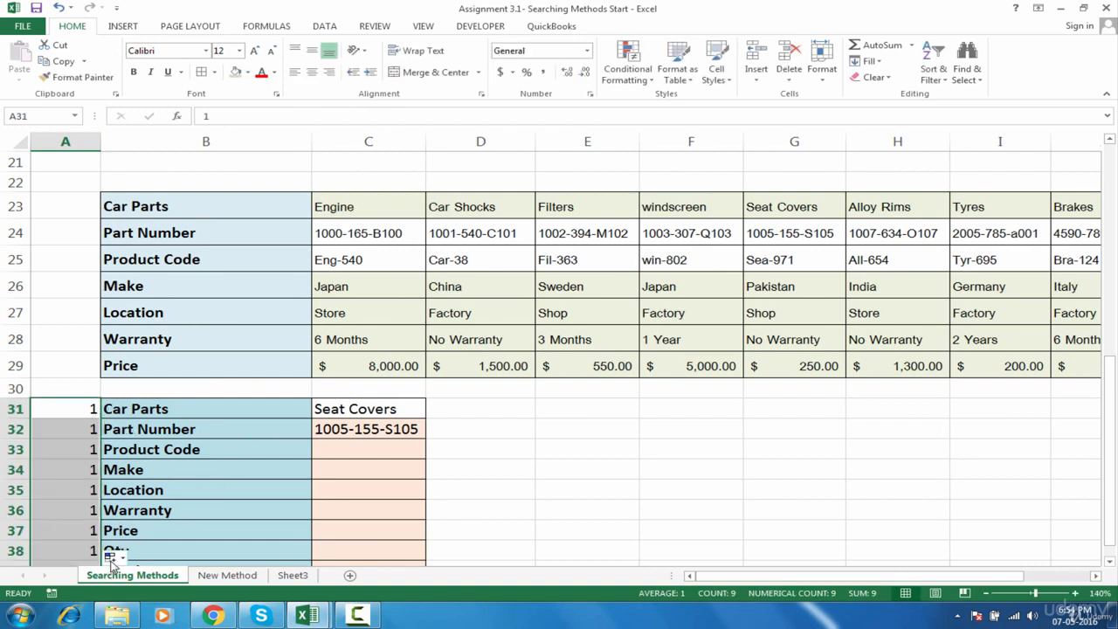
pyautogui.click(111, 558)
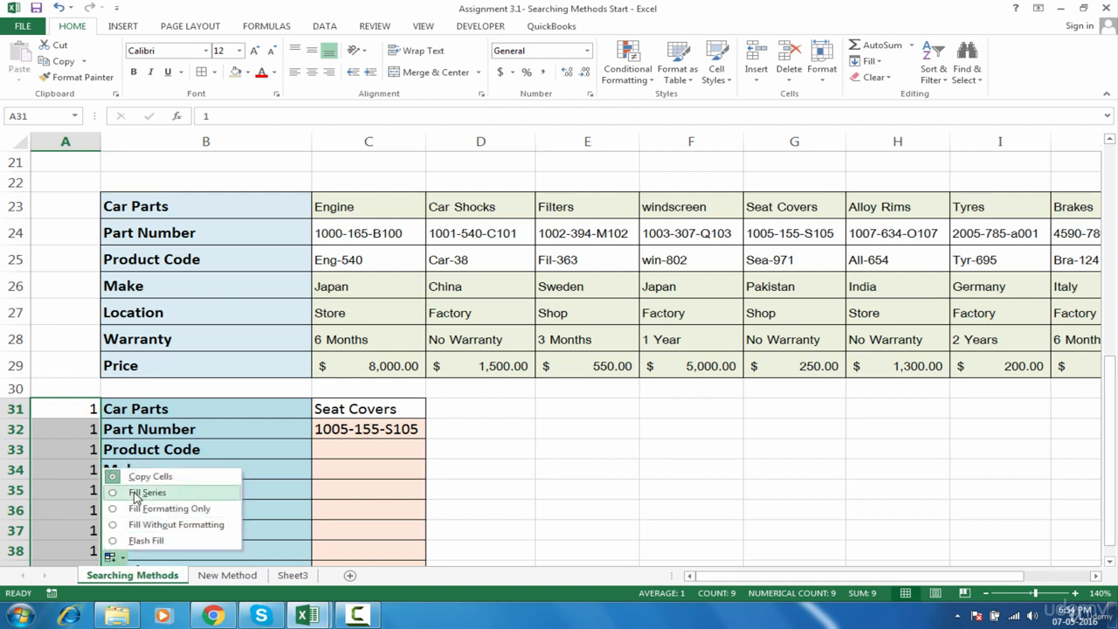
pyautogui.click(139, 492)
pyautogui.click(92, 428)
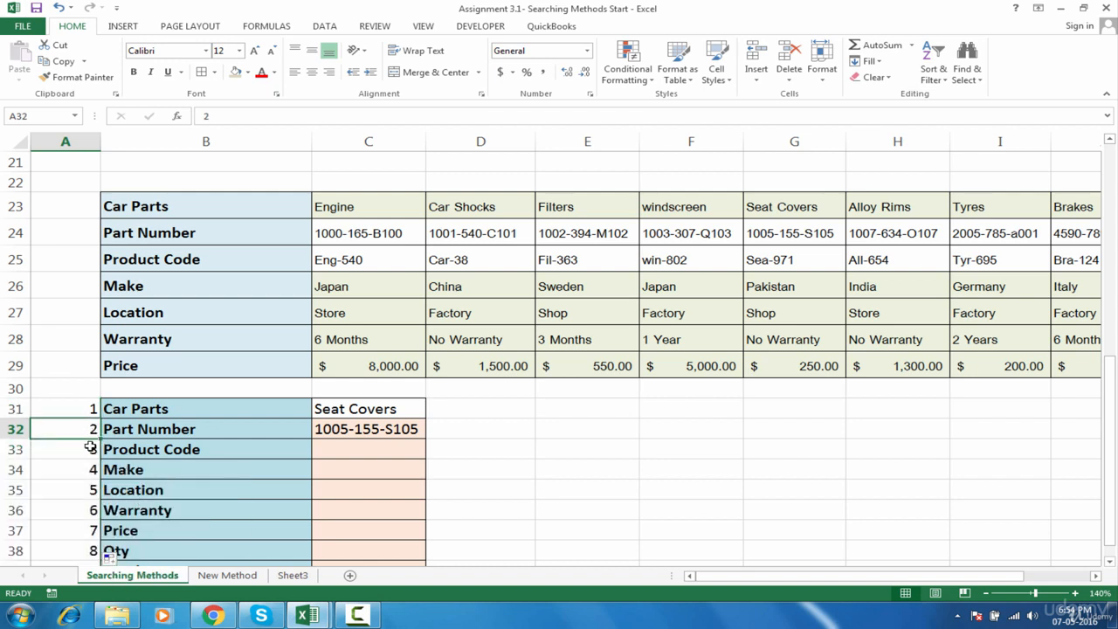
pyautogui.click(89, 447)
pyautogui.click(91, 468)
pyautogui.click(91, 490)
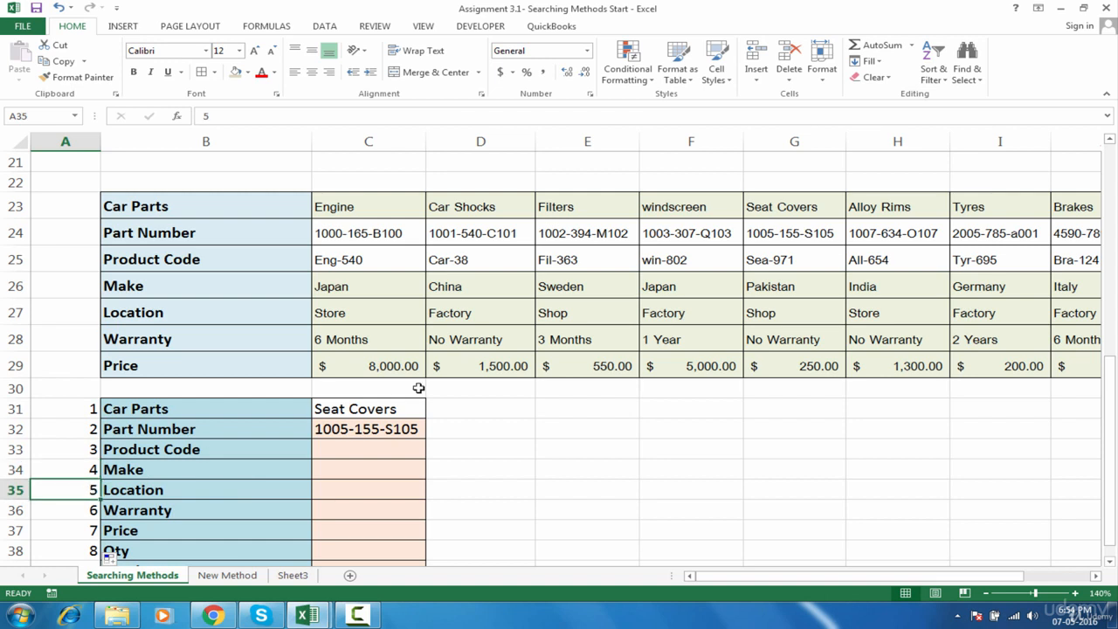
# Step: Replace the row index in C32's HLOOKUP formula with a reference to A32 and fill the formula down through C37
pyautogui.click(410, 429)
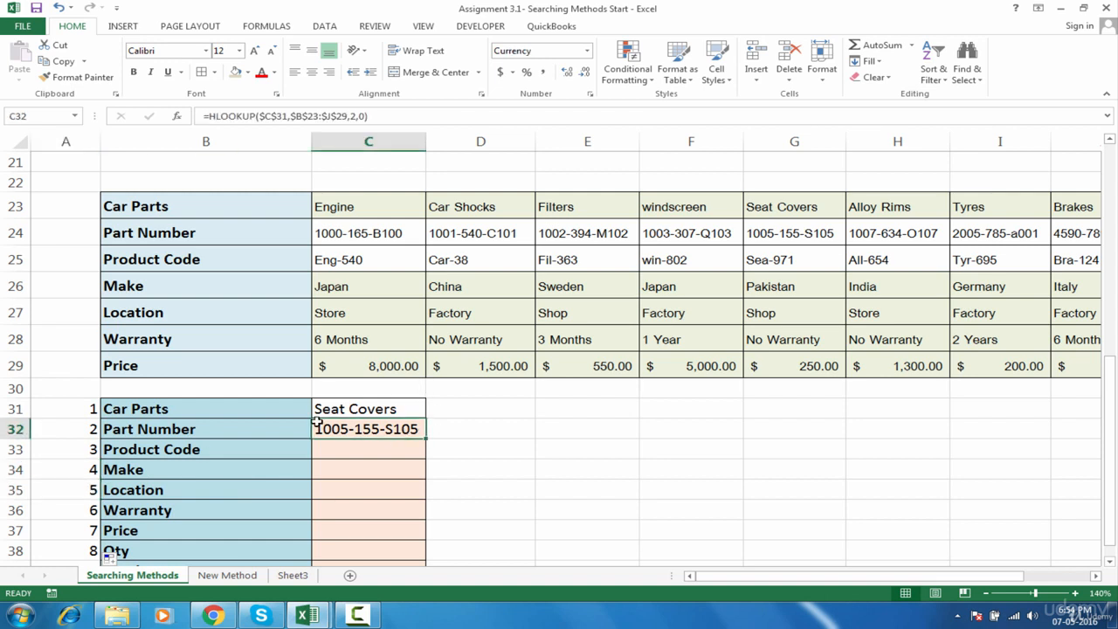
pyautogui.doubleClick(370, 428)
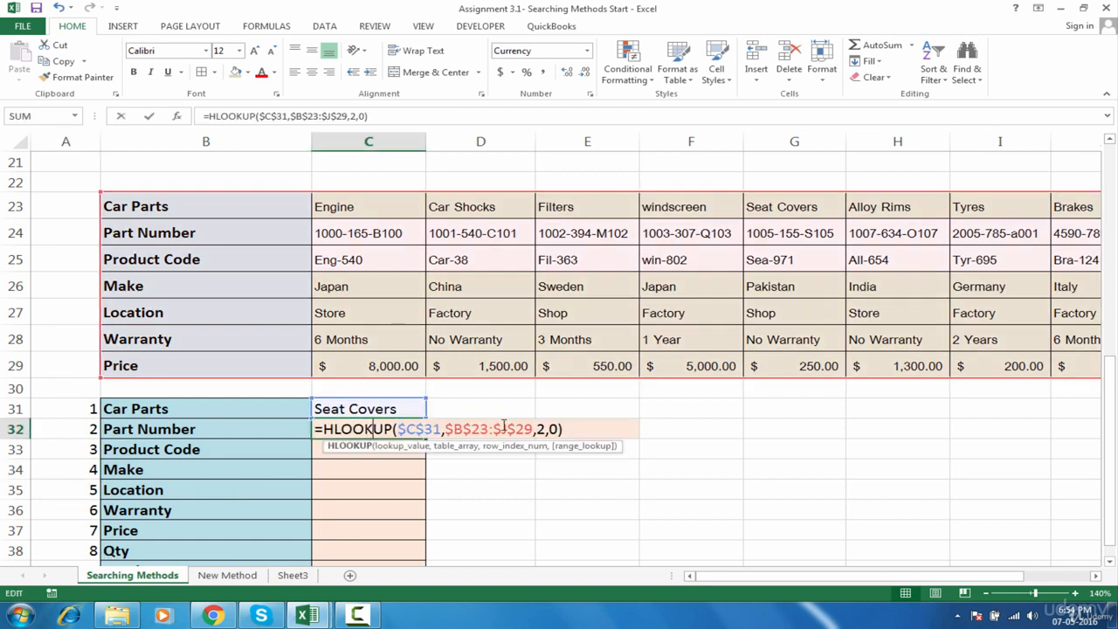
pyautogui.click(547, 428)
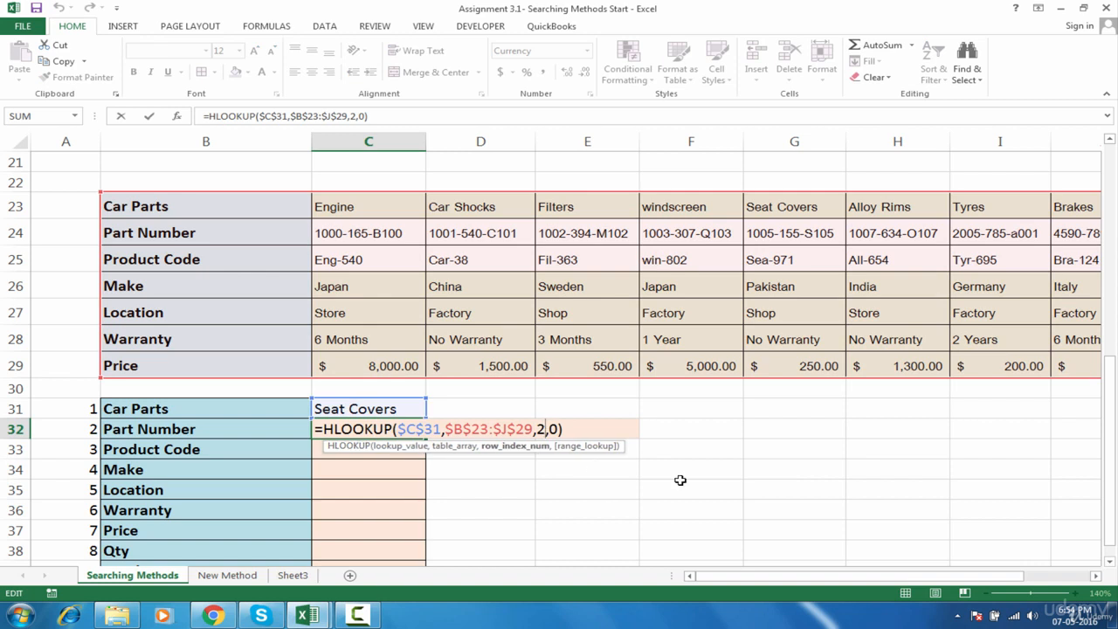
pyautogui.press('BackSpace')
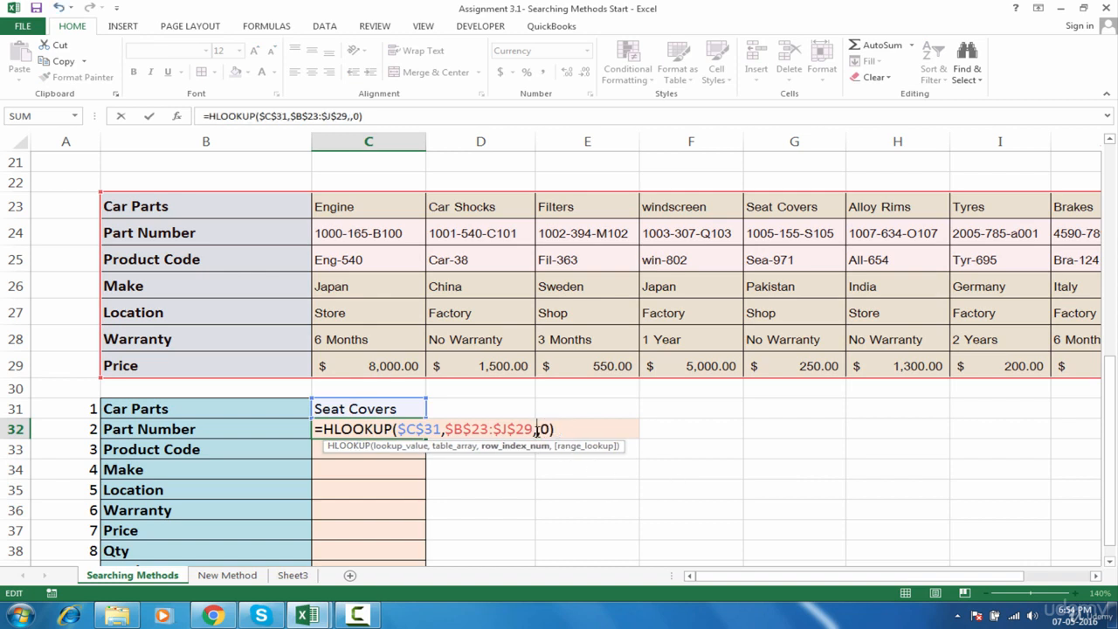
pyautogui.click(93, 429)
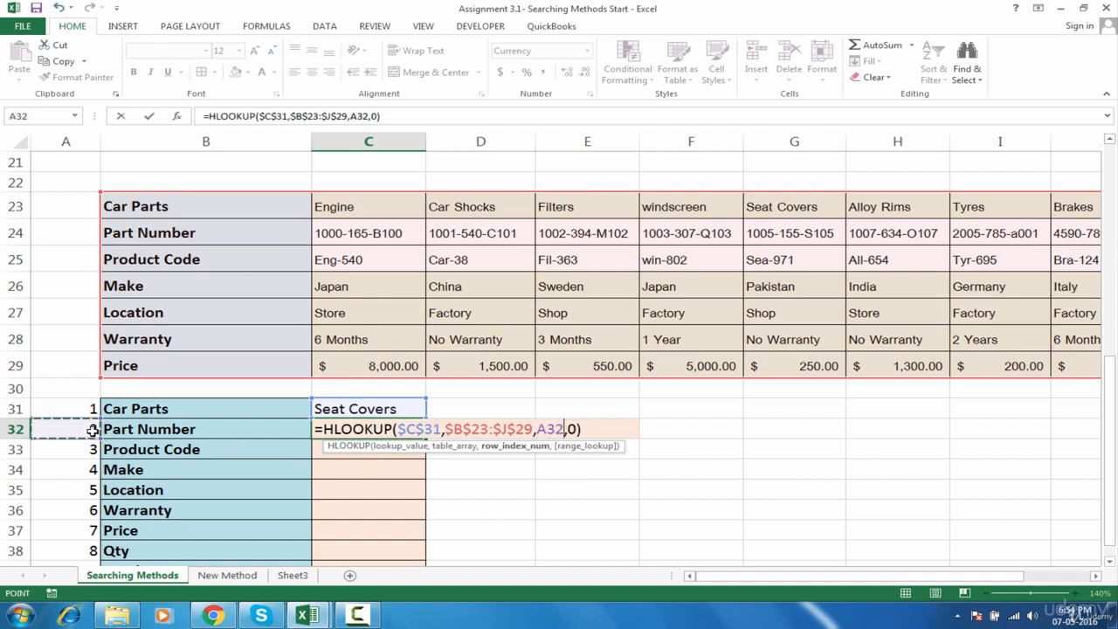
pyautogui.moveTo(100, 431)
pyautogui.mouseDown()
pyautogui.moveTo(96, 485)
pyautogui.moveTo(92, 423)
pyautogui.moveTo(92, 432)
pyautogui.mouseUp()
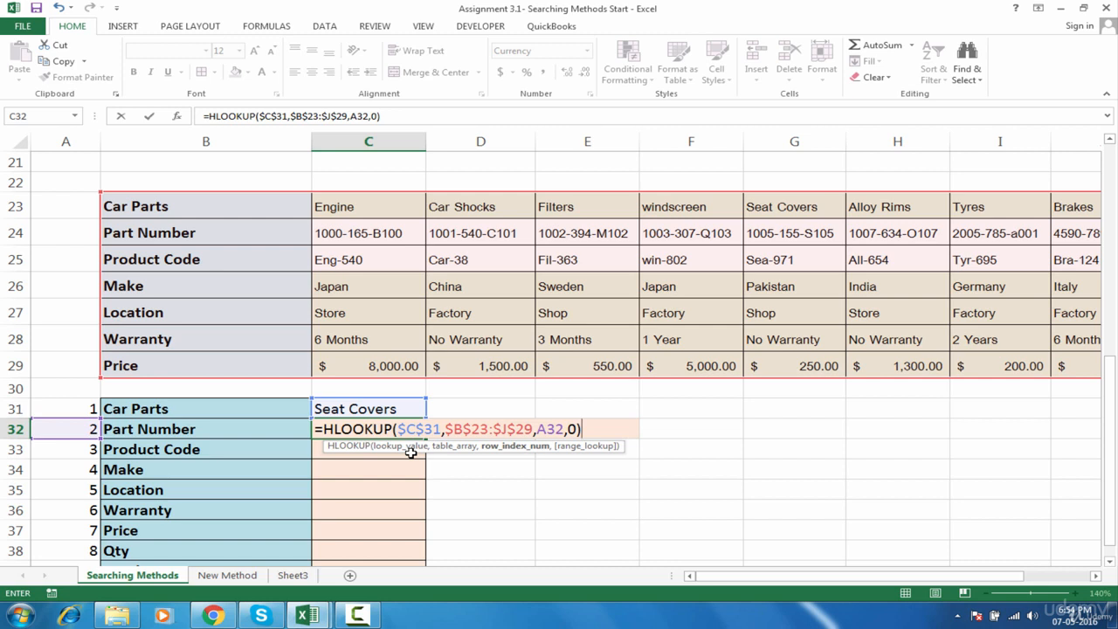
pyautogui.hotkey('ctrl', 'Return')
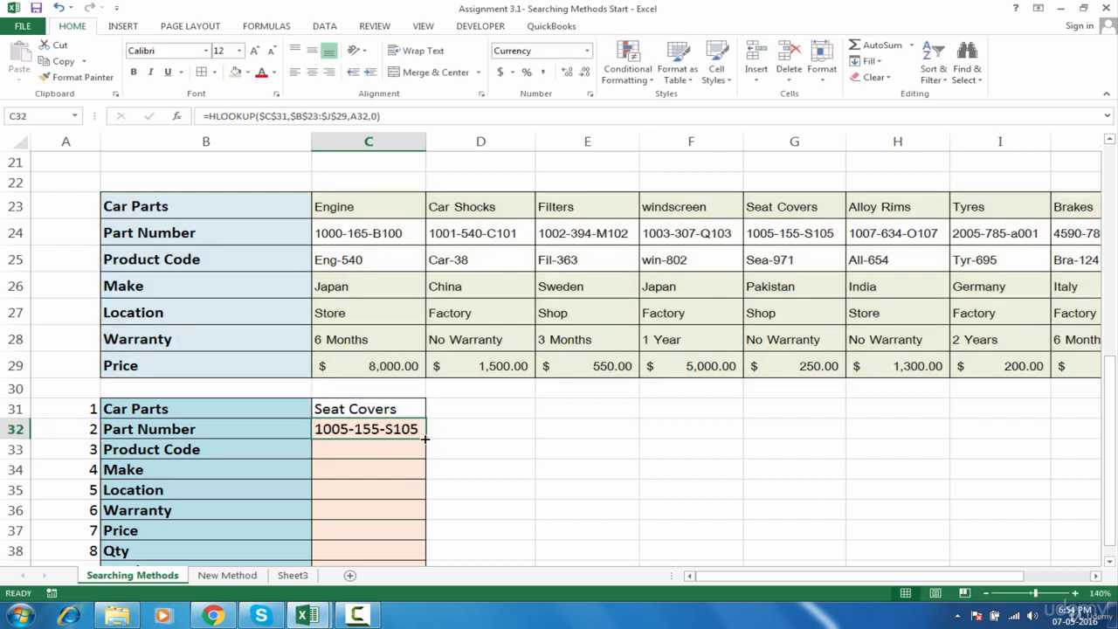
pyautogui.moveTo(425, 440); pyautogui.dragTo(425, 540)
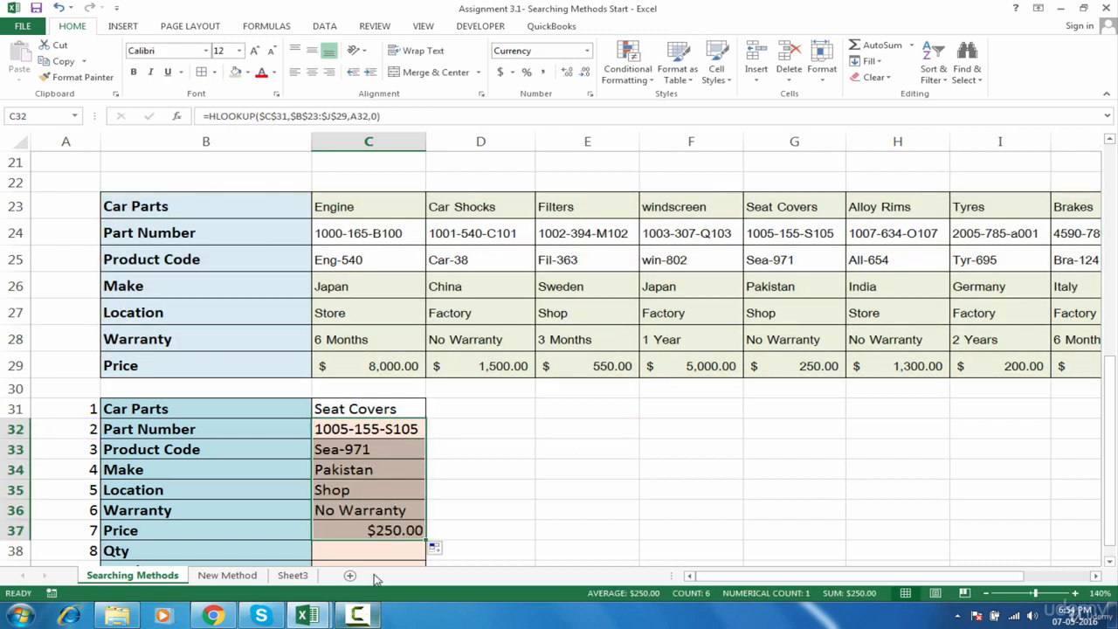
# Step: Enter a quantity of 10 in the lookup form's Qty cell, C38
pyautogui.click(414, 552)
pyautogui.press('Down')
pyautogui.press('Down')
pyautogui.press('Down')
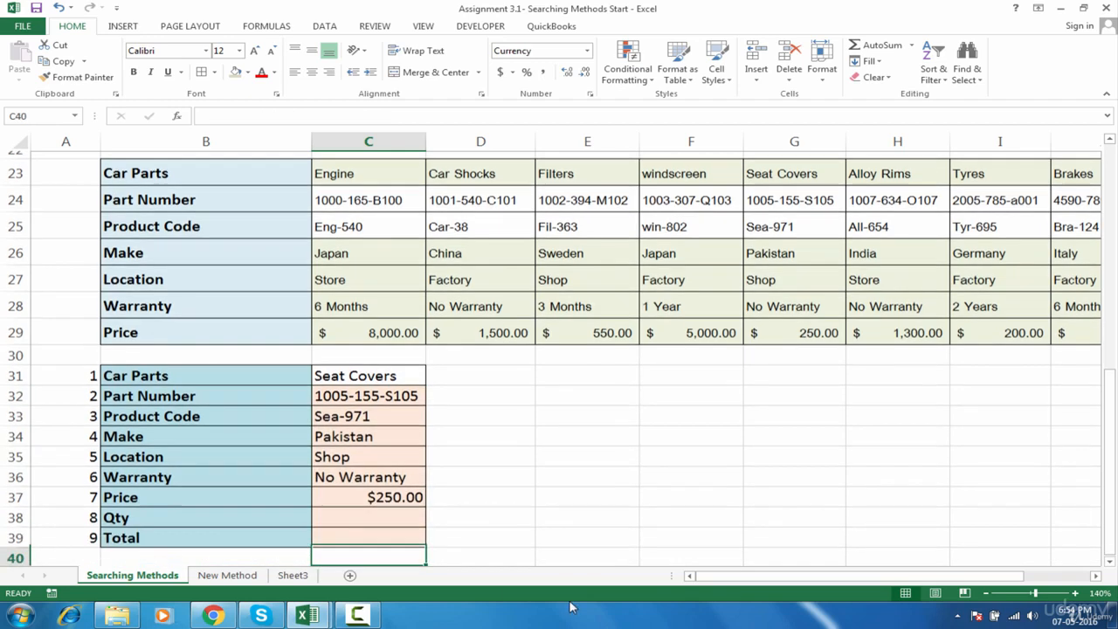
pyautogui.click(390, 483)
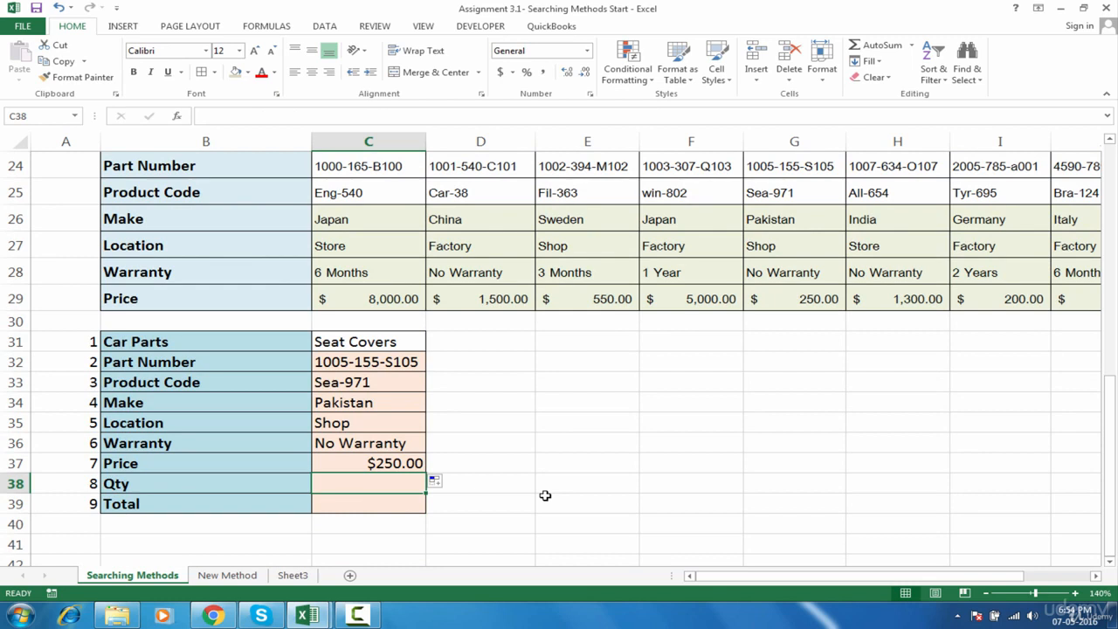
pyautogui.write('10')
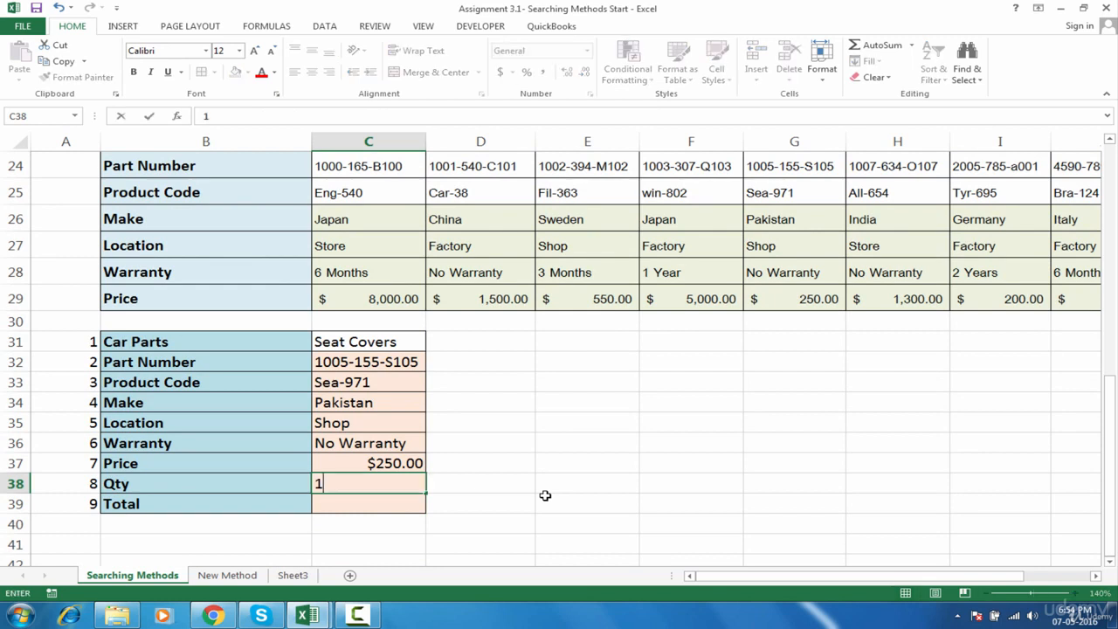
pyautogui.press('Return')
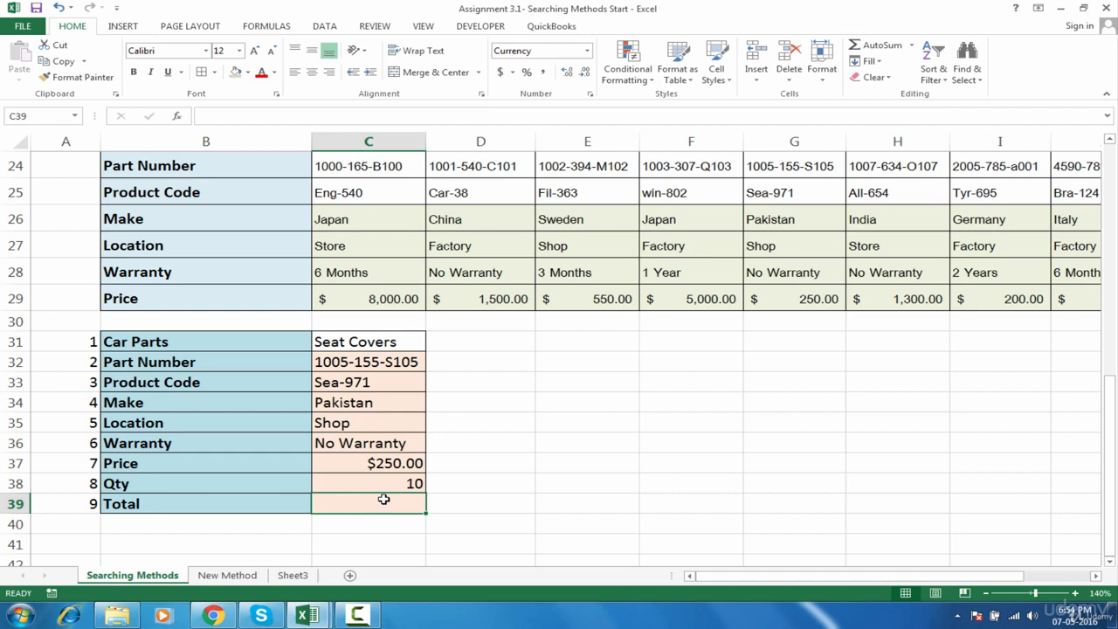
# Step: Calculate the Total in C39 by multiplying price by quantity with =C37*C38
pyautogui.write('=')
pyautogui.click(349, 464)
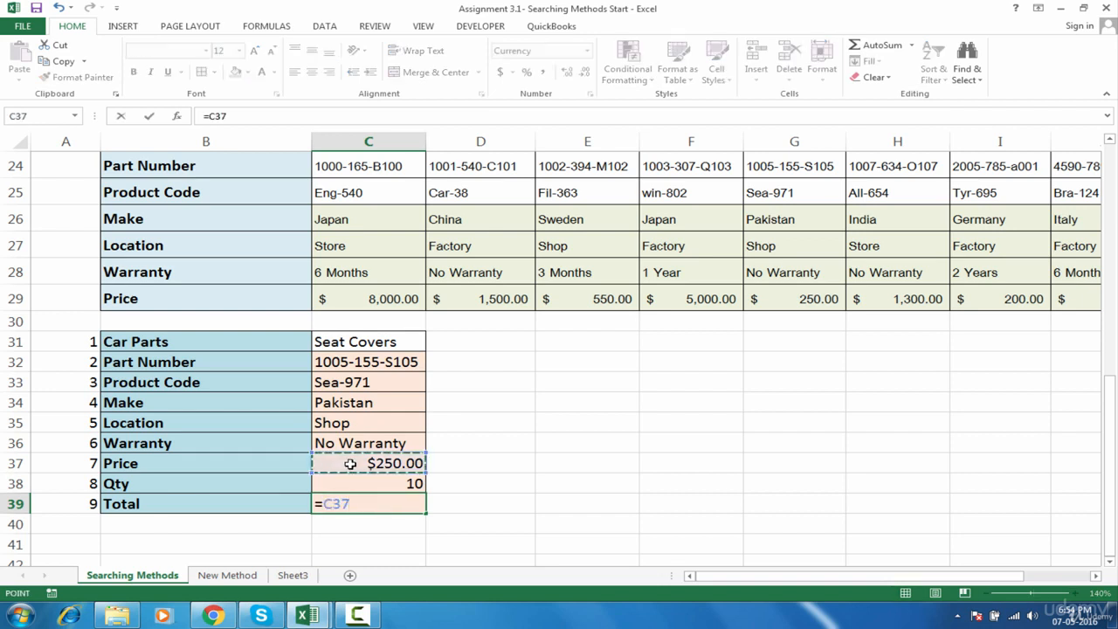
pyautogui.write('*')
pyautogui.click(365, 482)
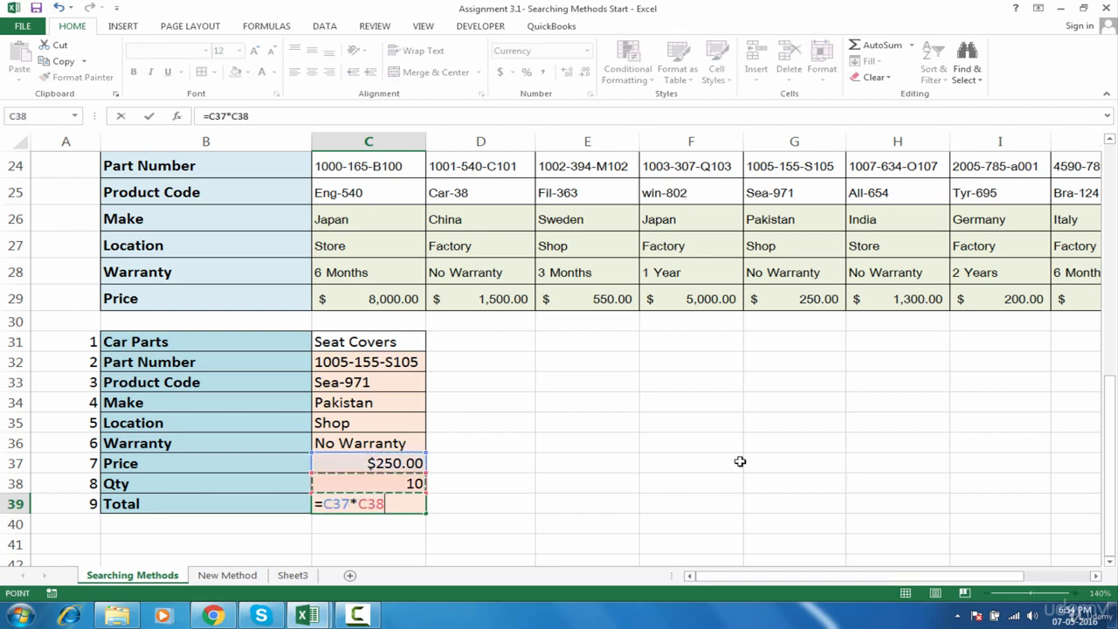
pyautogui.press('Return')
pyautogui.click(418, 505)
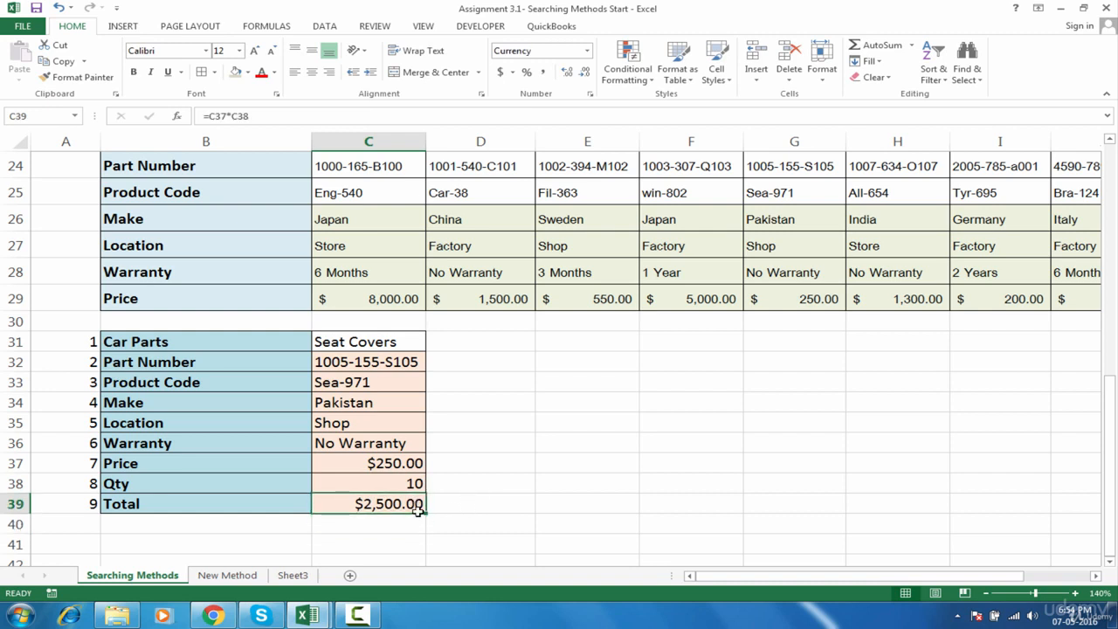
# Step: Change the searched car part in C31 to Engine and check the returned details down to the Total
pyautogui.click(406, 343)
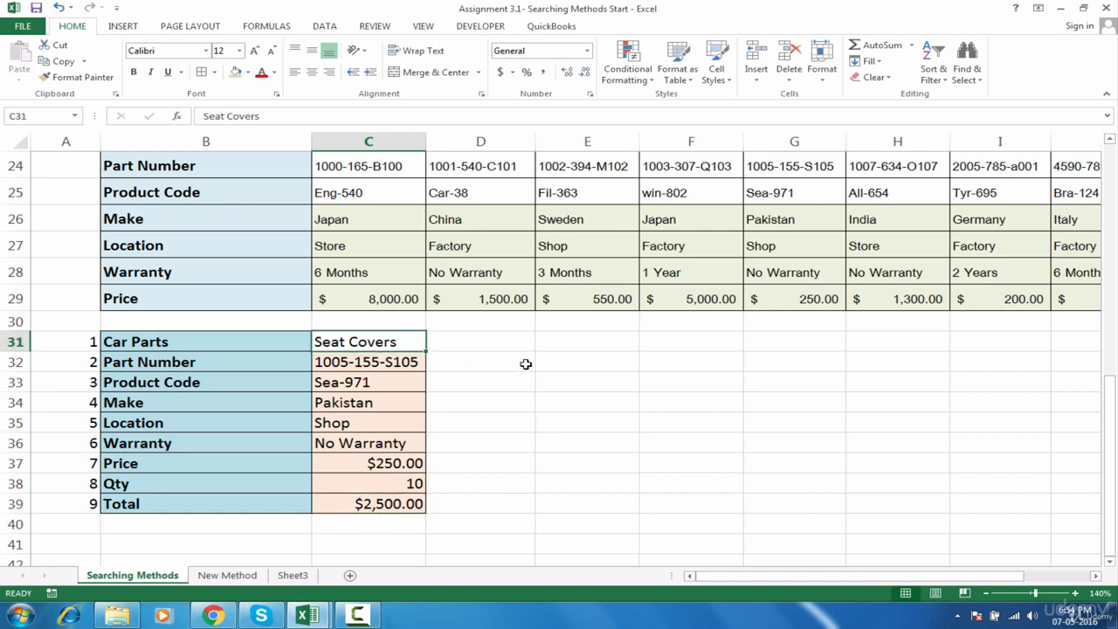
pyautogui.write('Engine')
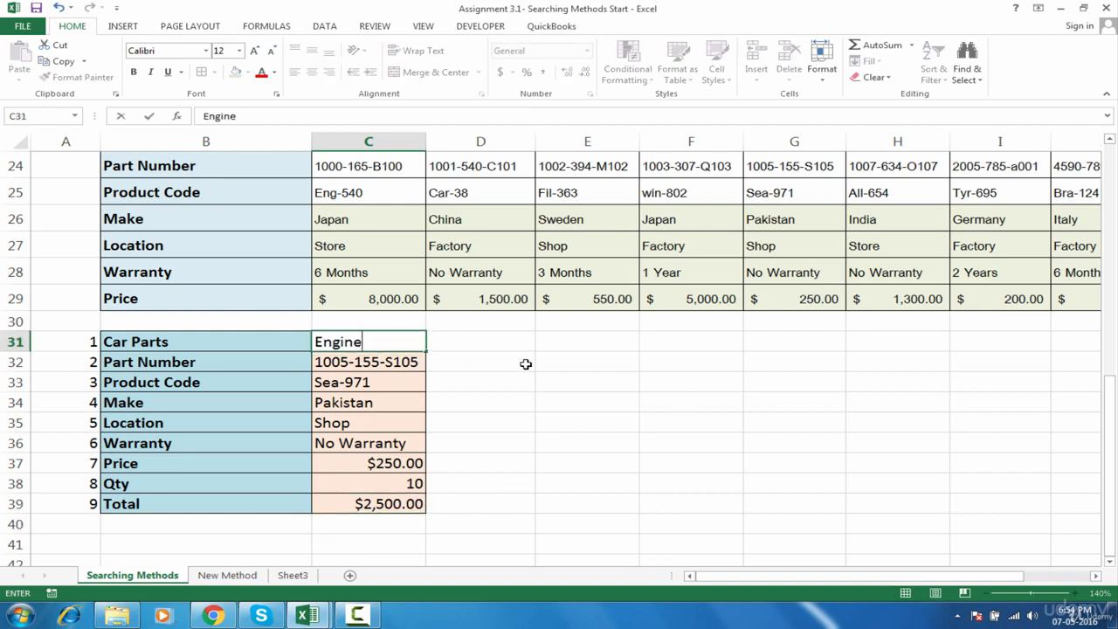
pyautogui.press('Return')
pyautogui.moveTo(347, 368); pyautogui.dragTo(356, 506)
pyautogui.click(410, 483)
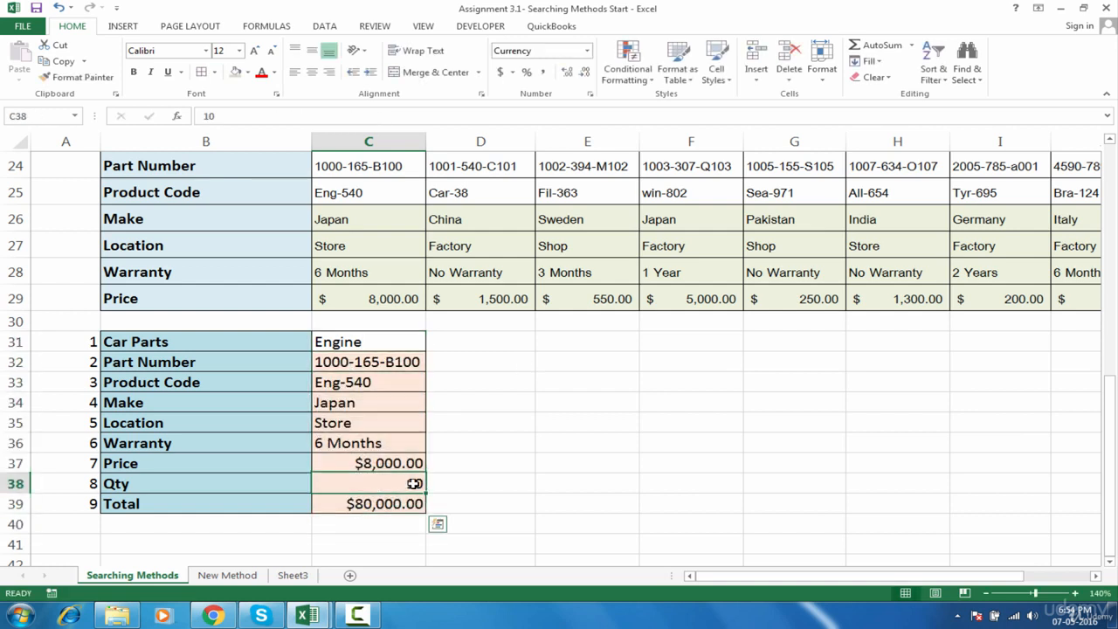
pyautogui.click(392, 367)
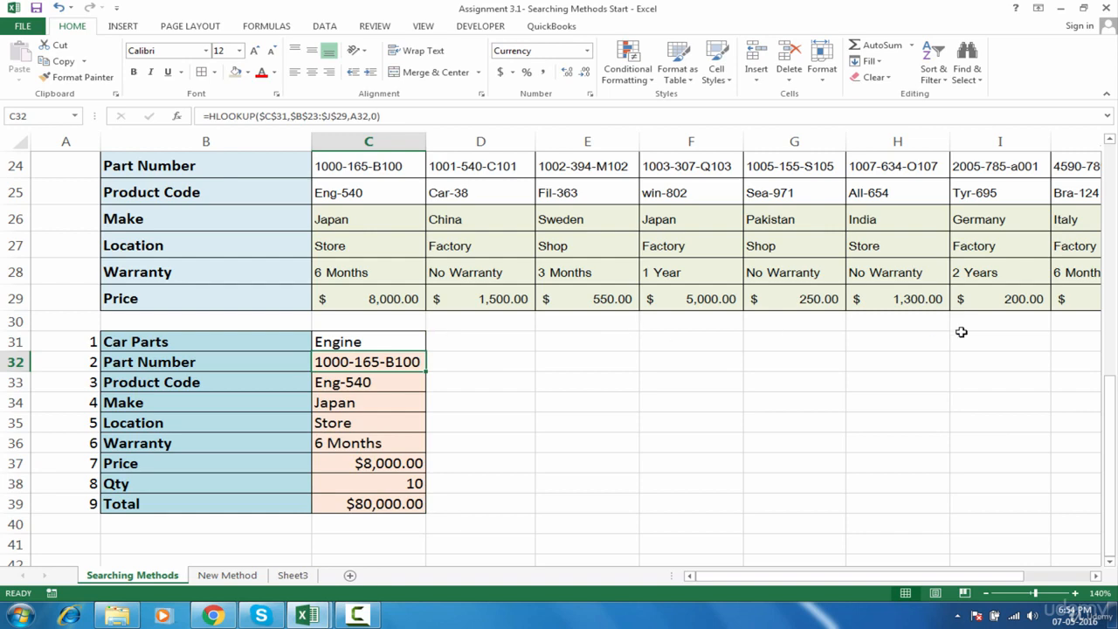
pyautogui.moveTo(1111, 411); pyautogui.dragTo(1111, 337)
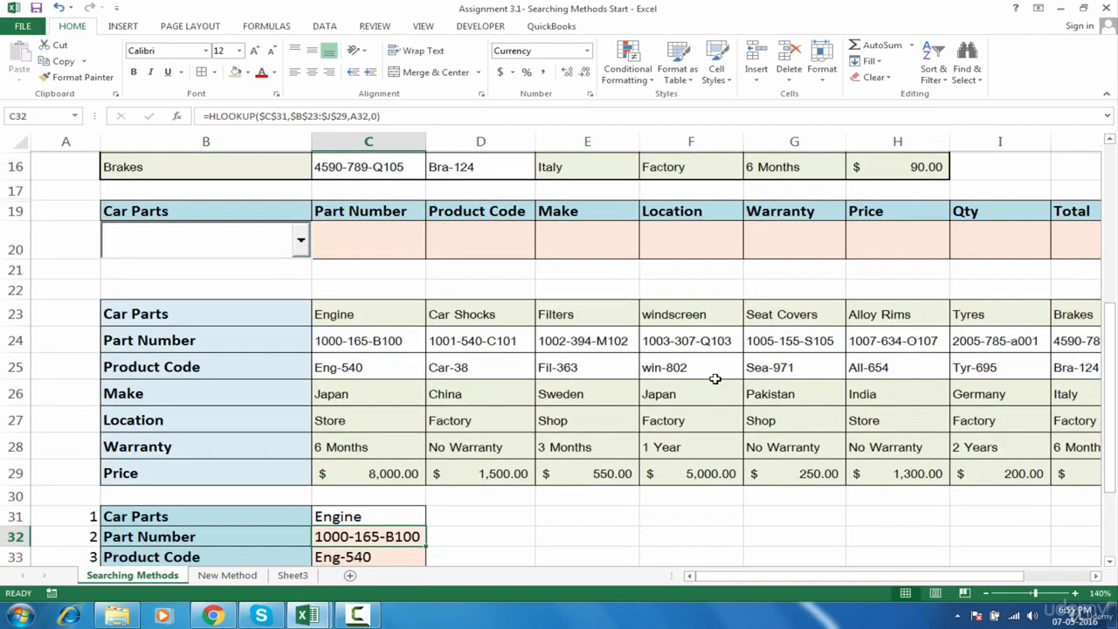
pyautogui.moveTo(295, 303); pyautogui.dragTo(729, 426)
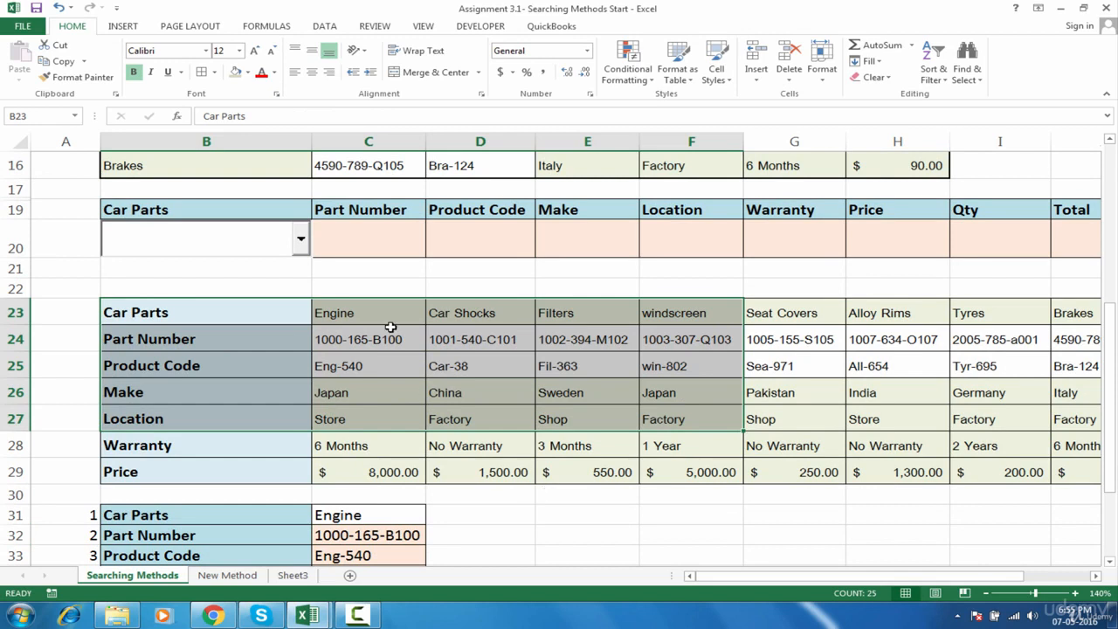
pyautogui.moveTo(283, 317); pyautogui.dragTo(594, 389)
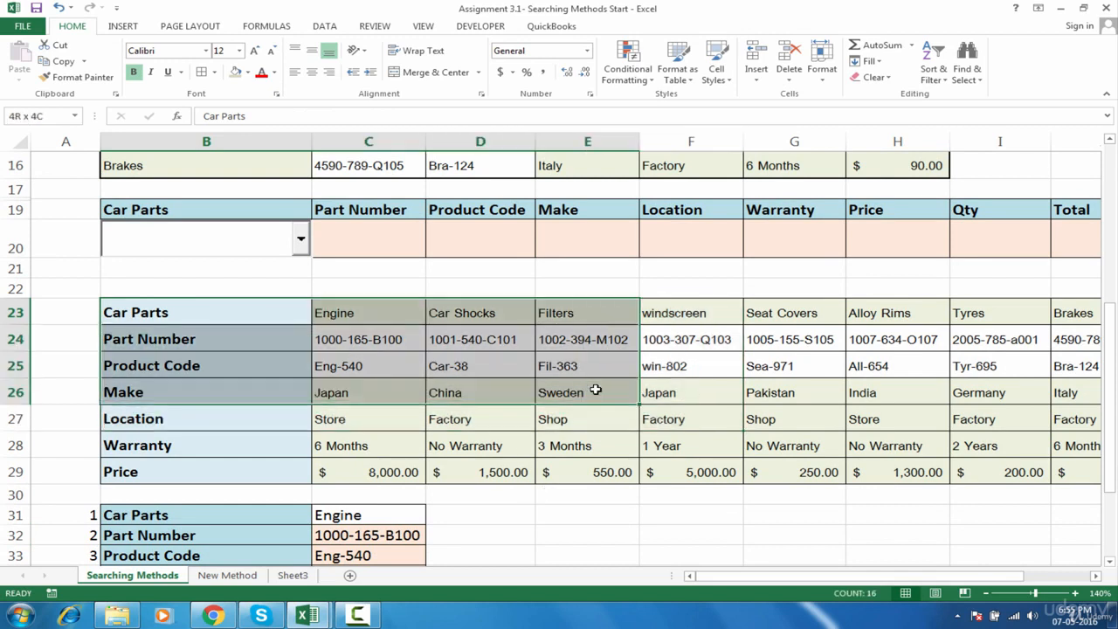